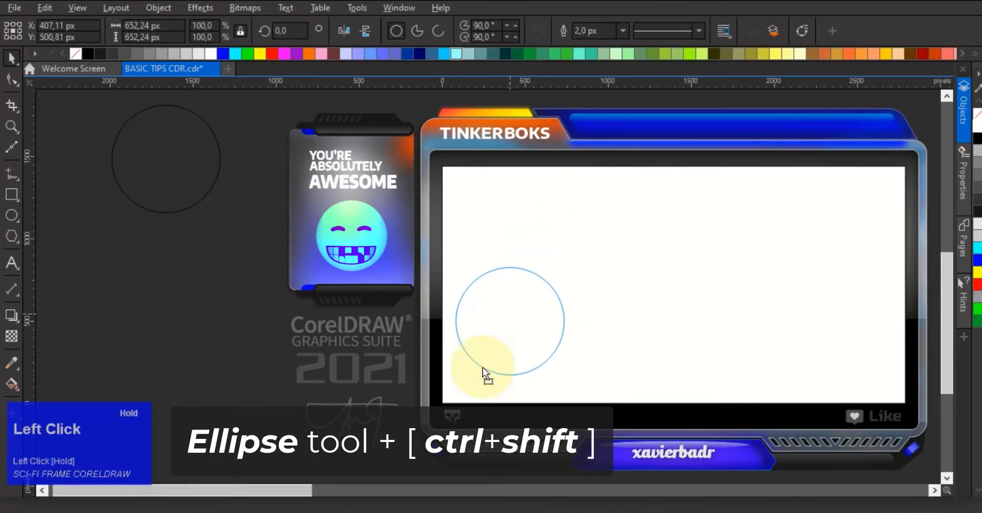
# - Place the circle over the white rectangle's lower-left area, then duplicate it to the upper-right area and enlarge the copy
pyautogui.moveTo(526, 323); pyautogui.dragTo(546, 304)
pyautogui.moveTo(475, 367); pyautogui.dragTo(867, 181)
pyautogui.rightClick(867, 181)
pyautogui.moveTo(808, 258); pyautogui.dragTo(749, 355)
# - Duplicate the upper-right circle over the rectangle's upper-left corner and enlarge the copy to about 1383 px in diameter
pyautogui.moveTo(824, 215); pyautogui.dragTo(500, 169)
pyautogui.rightClick(500, 169)
pyautogui.moveTo(620, 261); pyautogui.dragTo(728, 307)
pyautogui.moveTo(595, 192)
pyautogui.mouseDown()
pyautogui.moveTo(620, 188)
pyautogui.moveTo(593, 175)
pyautogui.mouseUp()
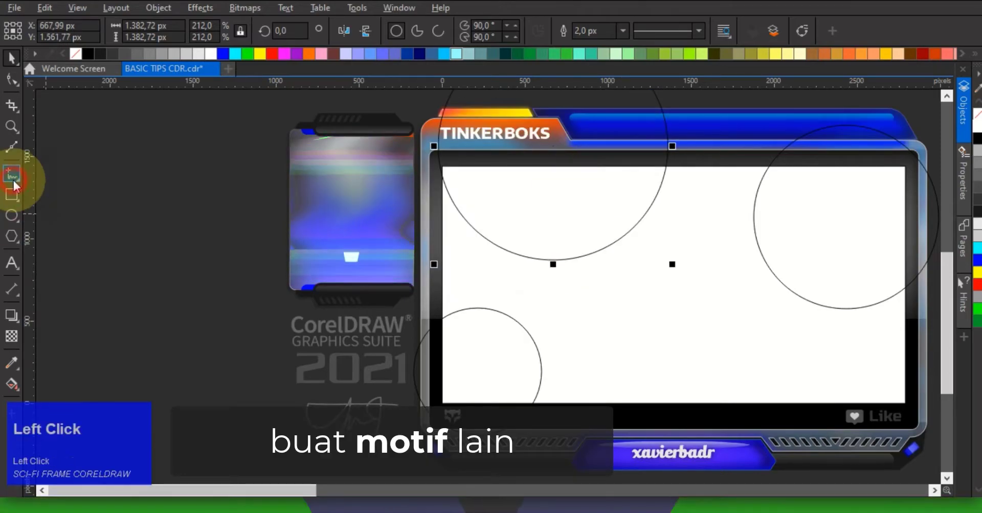
# - Draw a long Bezier triangle with its apex near the rectangle's centre and its base below the frame's lower-right corner
pyautogui.moveTo(11, 174); pyautogui.dragTo(69, 207)
pyautogui.click(69, 208)
pyautogui.moveTo(928, 456); pyautogui.dragTo(738, 362)
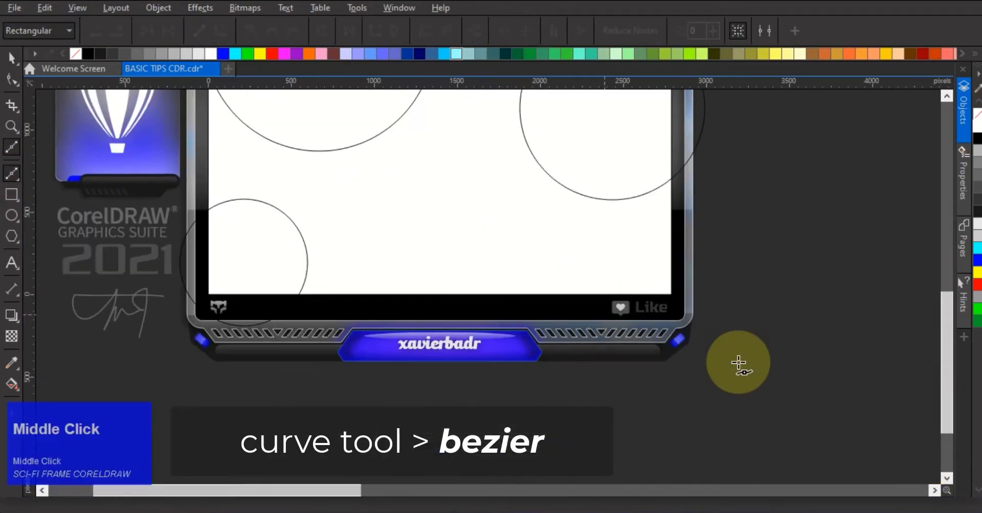
pyautogui.scroll(-1, 737, 362)
pyautogui.click(463, 194)
pyautogui.click(594, 416)
pyautogui.click(742, 403)
# - Draw a narrow triangle starting at the first one's apex and another wide triangle reaching below the frame to the left
pyautogui.click(666, 441)
pyautogui.click(463, 194)
pyautogui.click(576, 414)
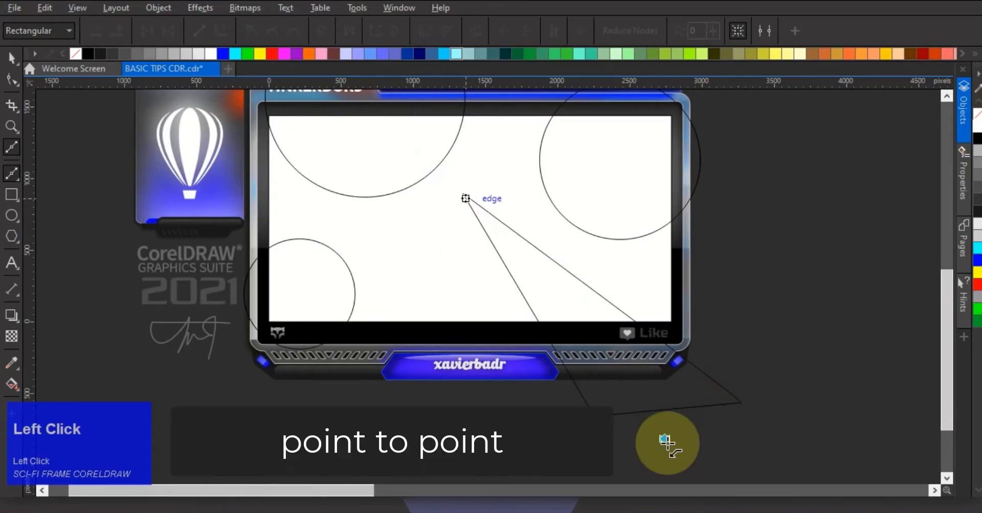
pyautogui.click(452, 203)
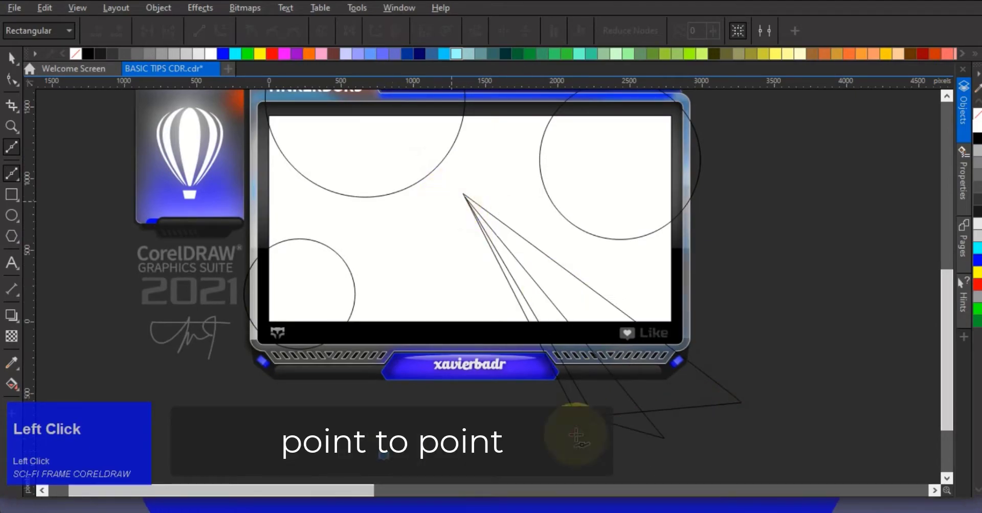
pyautogui.click(576, 434)
pyautogui.click(383, 456)
# - Reshape the left wide triangle by moving its apex downward and its lower-left corner closer to the other triangles
pyautogui.click(12, 79)
pyautogui.moveTo(450, 199); pyautogui.dragTo(475, 246)
pyautogui.moveTo(383, 455); pyautogui.dragTo(483, 459)
# - Reshape the right wide triangle and its narrow inner triangle so their outer corners reach farther to the right
pyautogui.click(741, 403)
pyautogui.moveTo(740, 403); pyautogui.dragTo(775, 333)
pyautogui.click(603, 413)
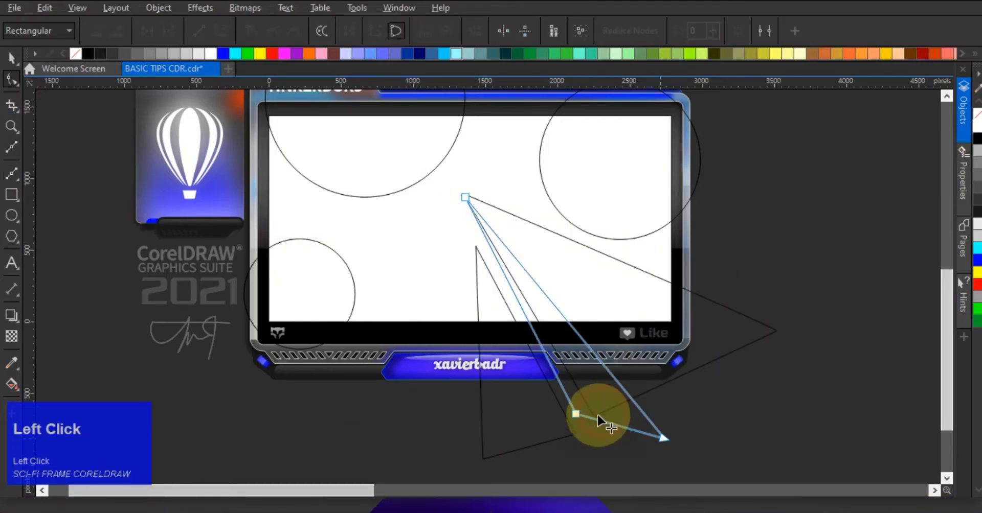
pyautogui.moveTo(663, 438); pyautogui.dragTo(749, 379)
pyautogui.click(604, 412)
pyautogui.click(715, 387)
pyautogui.moveTo(594, 417); pyautogui.dragTo(716, 405)
# - Draw a narrow closed Bezier triangle along the right side of the left wide triangle
pyautogui.click(12, 173)
pyautogui.click(468, 223)
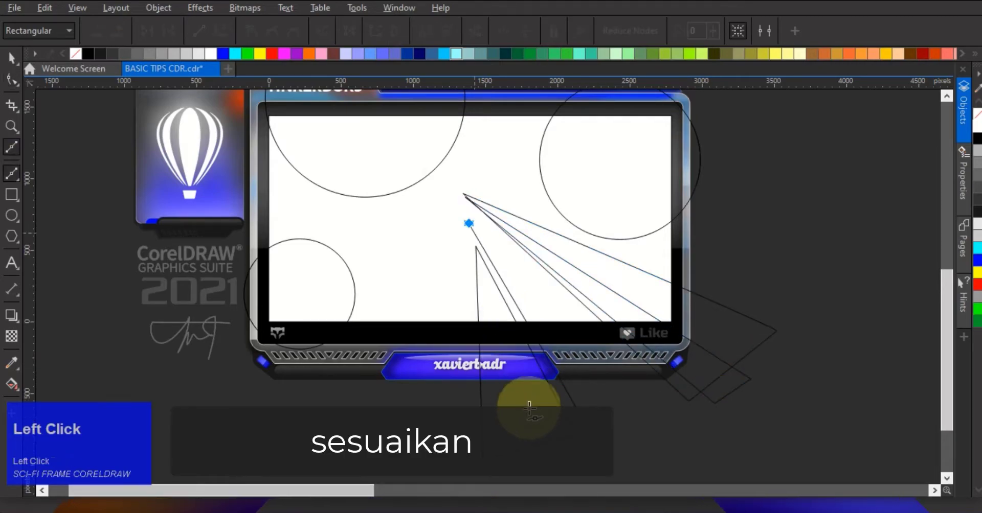
pyautogui.click(532, 409)
pyautogui.click(599, 451)
# - Apply a linear fountain fill to the rectangle, all the circles and all the triangles together
pyautogui.click(11, 58)
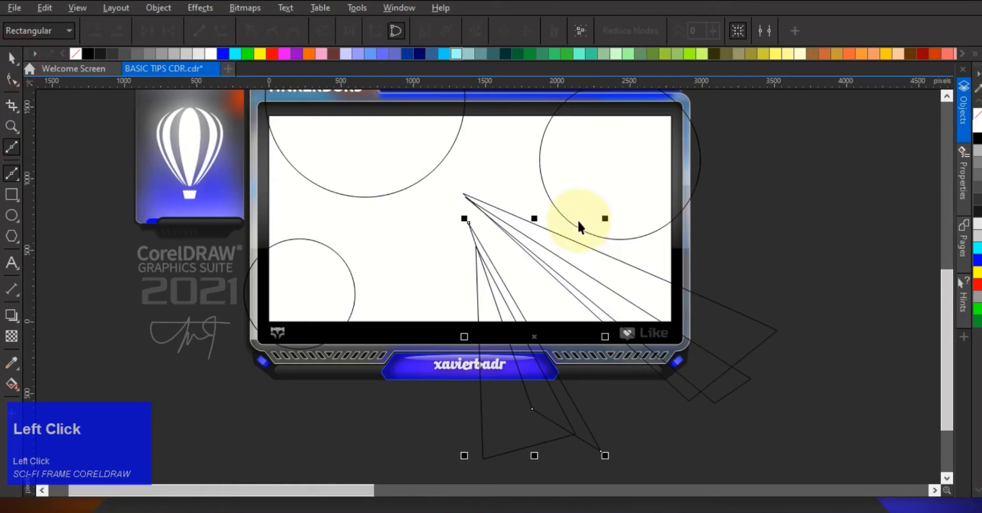
pyautogui.keyDown('shift'); pyautogui.click(747, 351); pyautogui.keyUp('shift')
pyautogui.keyDown('shift'); pyautogui.click(741, 381); pyautogui.keyUp('shift')
pyautogui.keyDown('shift'); pyautogui.click(288, 269); pyautogui.keyUp('shift')
pyautogui.keyDown('shift'); pyautogui.click(353, 158); pyautogui.keyUp('shift')
pyautogui.scroll(-3, 451, 201)
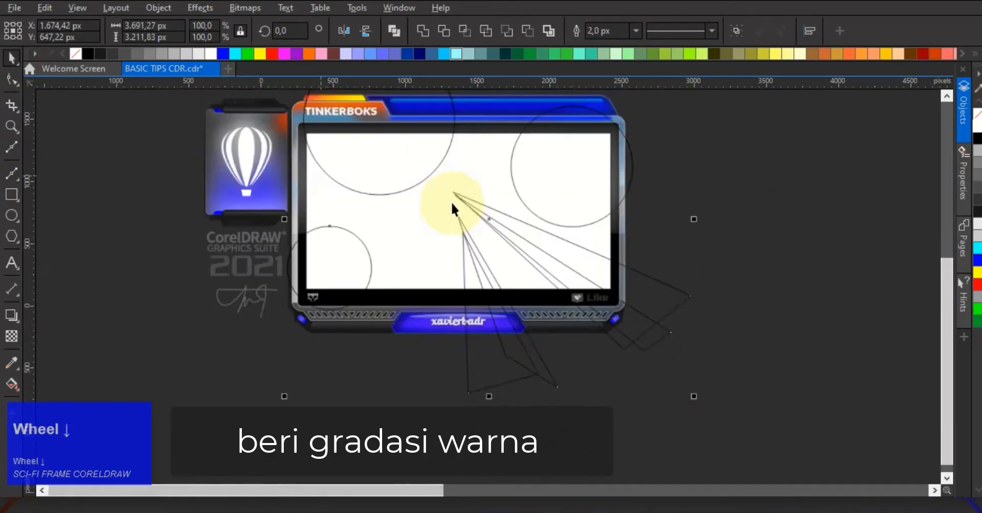
pyautogui.middleClick(361, 223)
pyautogui.moveTo(706, 430); pyautogui.dragTo(257, 97)
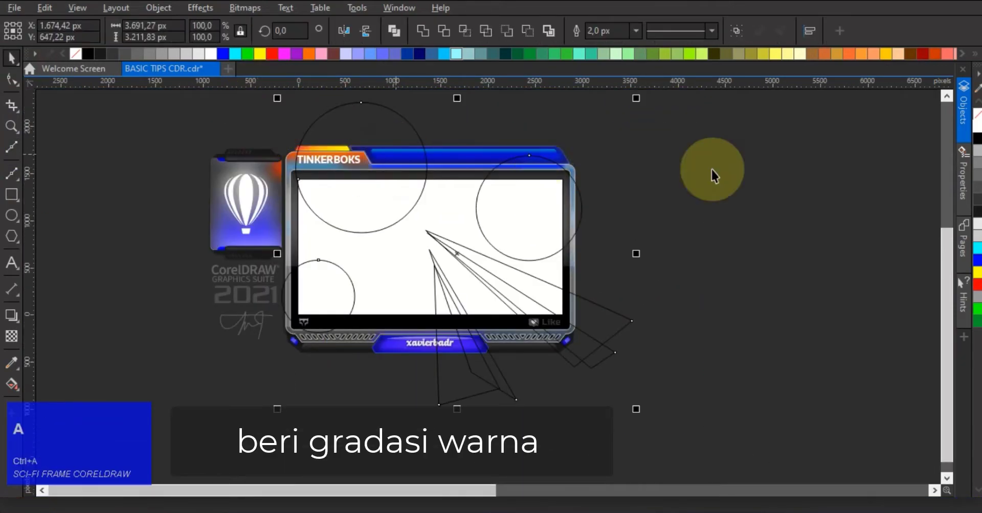
pyautogui.click(11, 383)
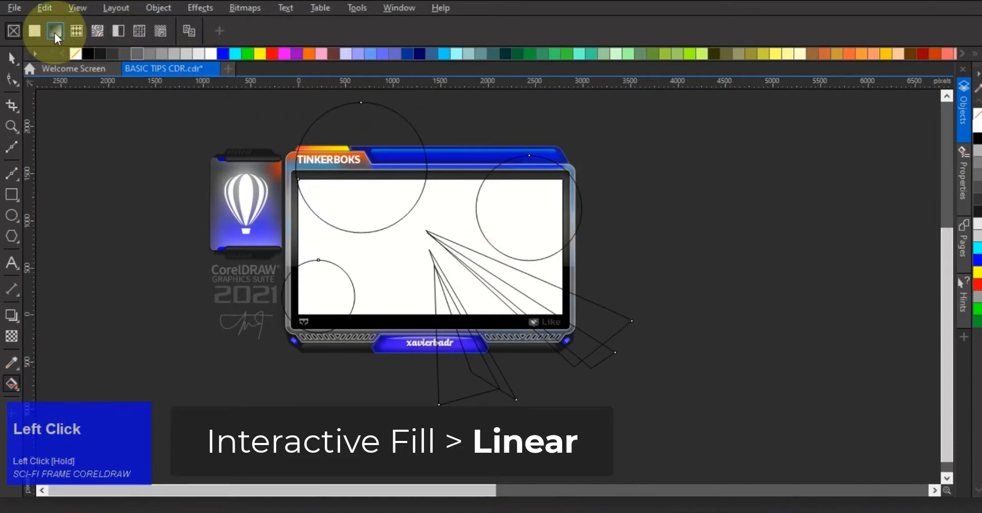
pyautogui.click(55, 34)
# - Set the start colour of the shapes' linear fountain fill to yellow
pyautogui.click(654, 32)
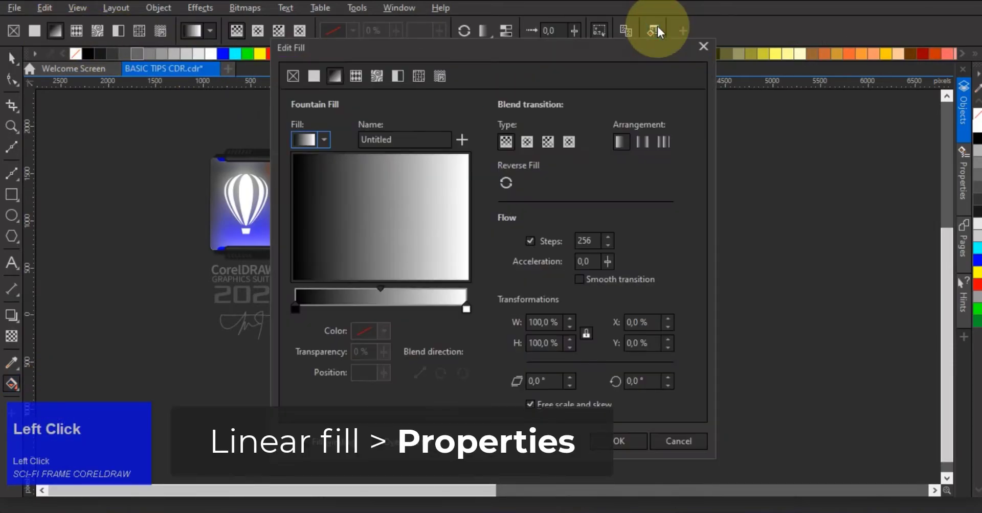
pyautogui.moveTo(427, 54); pyautogui.dragTo(703, 64)
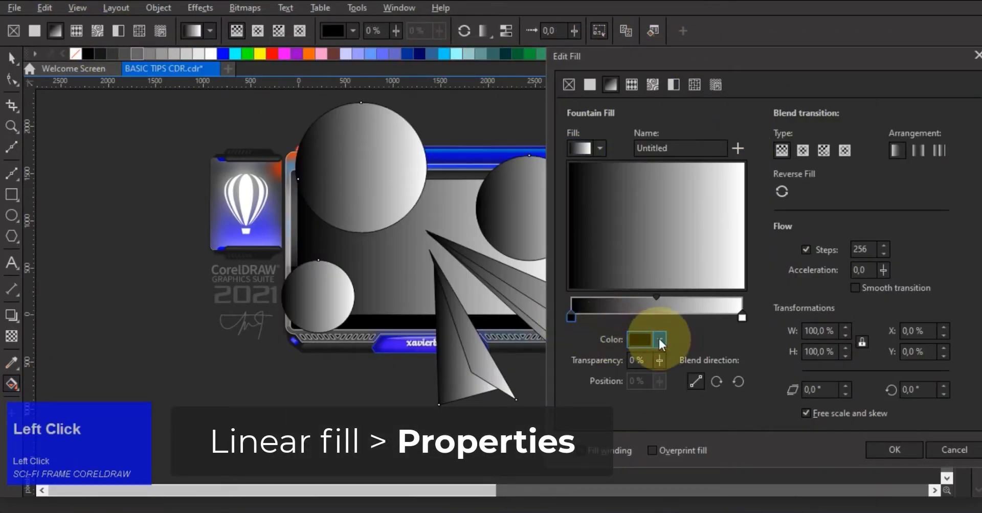
pyautogui.click(660, 339)
pyautogui.click(732, 167)
pyautogui.click(656, 275)
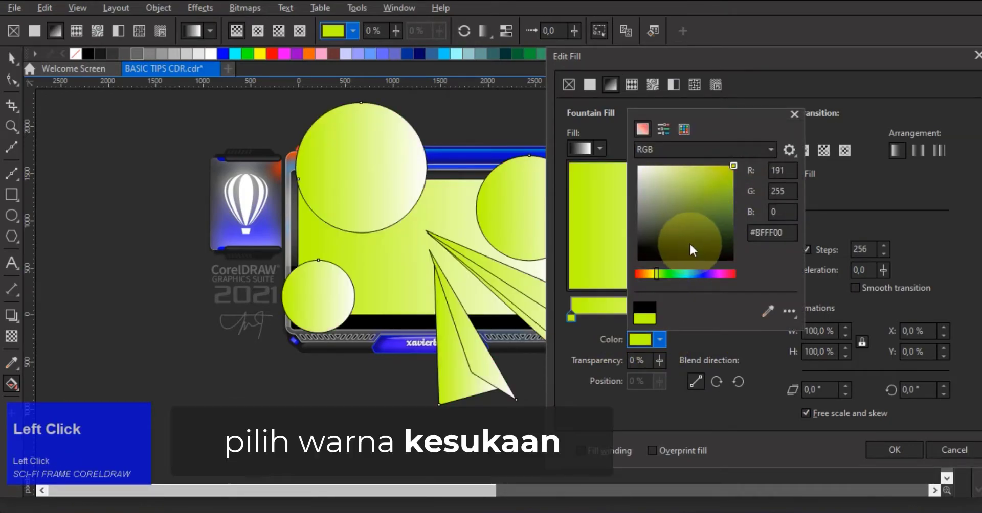
pyautogui.click(743, 345)
# - Set the gradient's end colour to red and rotate the blend to run vertically from yellow down to red
pyautogui.click(742, 318)
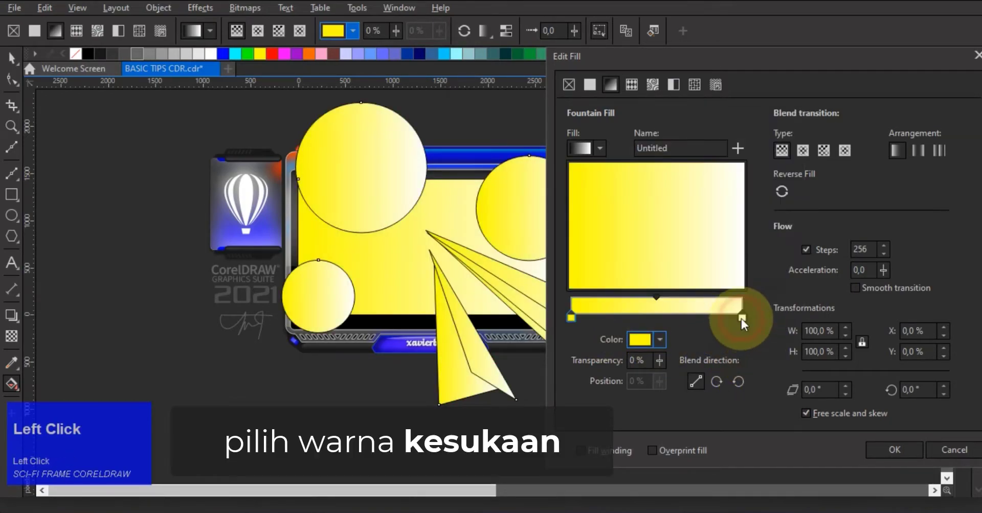
pyautogui.click(656, 340)
pyautogui.moveTo(729, 275); pyautogui.dragTo(747, 276)
pyautogui.moveTo(726, 176); pyautogui.dragTo(767, 146)
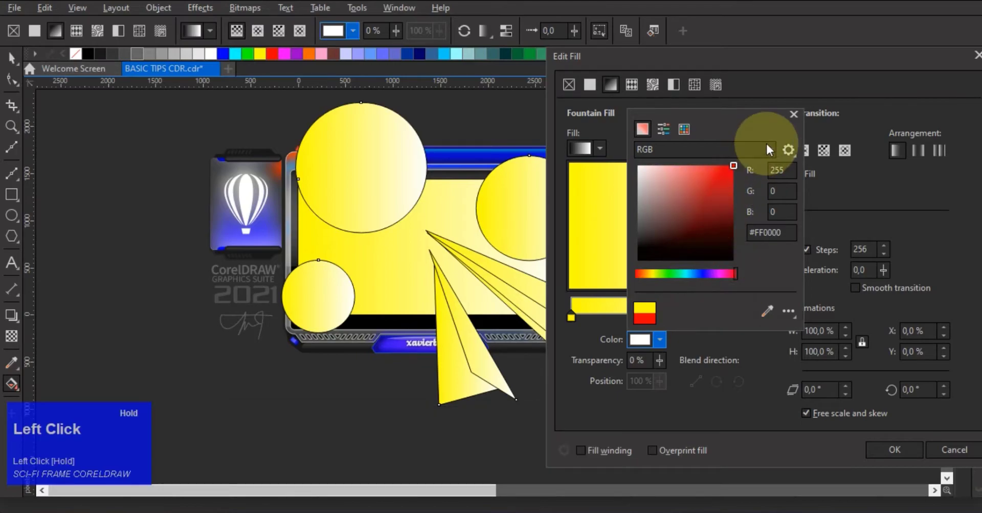
pyautogui.click(675, 259)
pyautogui.click(734, 275)
pyautogui.click(731, 376)
pyautogui.moveTo(706, 240); pyautogui.dragTo(651, 379)
pyautogui.click(895, 450)
# - Fill the background rectangle with solid white
pyautogui.click(11, 57)
pyautogui.click(356, 249)
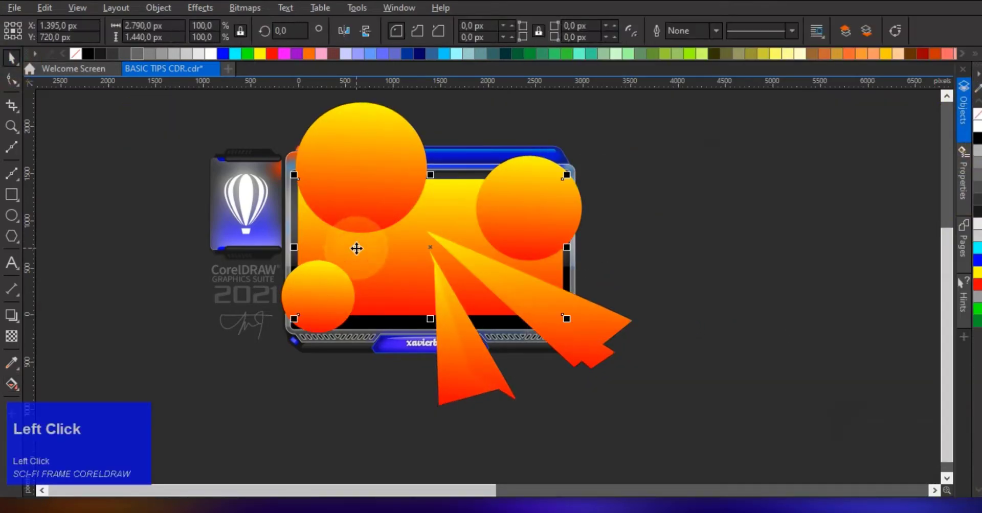
pyautogui.click(976, 117)
pyautogui.click(716, 204)
# - Set the start colour of the two narrow triangles' fountain fill to white
pyautogui.scroll(2, 478, 391)
pyautogui.click(485, 391)
pyautogui.keyDown('shift'); pyautogui.click(624, 374); pyautogui.keyUp('shift')
pyautogui.click(14, 384)
pyautogui.click(336, 296)
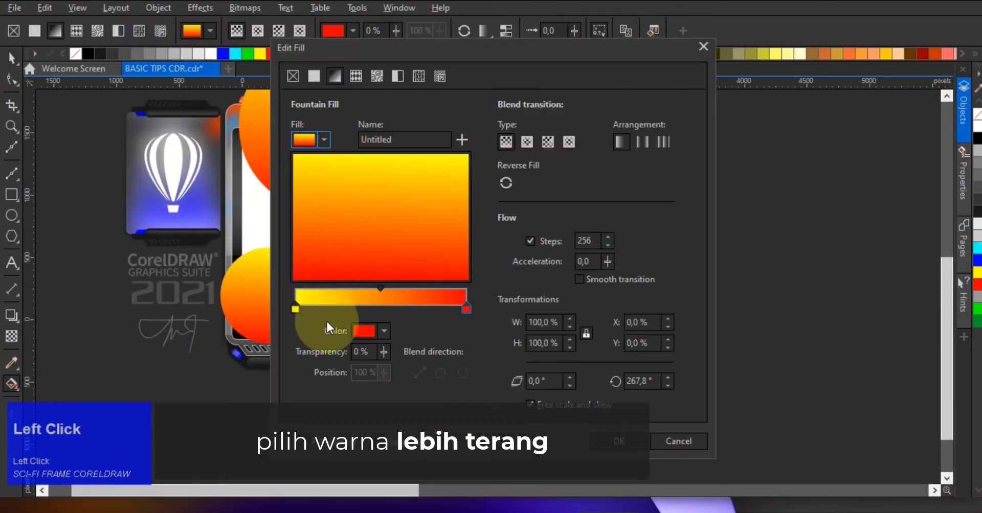
pyautogui.click(366, 329)
pyautogui.click(352, 148)
# - Set the narrow triangles' gradient end colour to grey and shift the blend midpoint toward the grey end
pyautogui.click(467, 309)
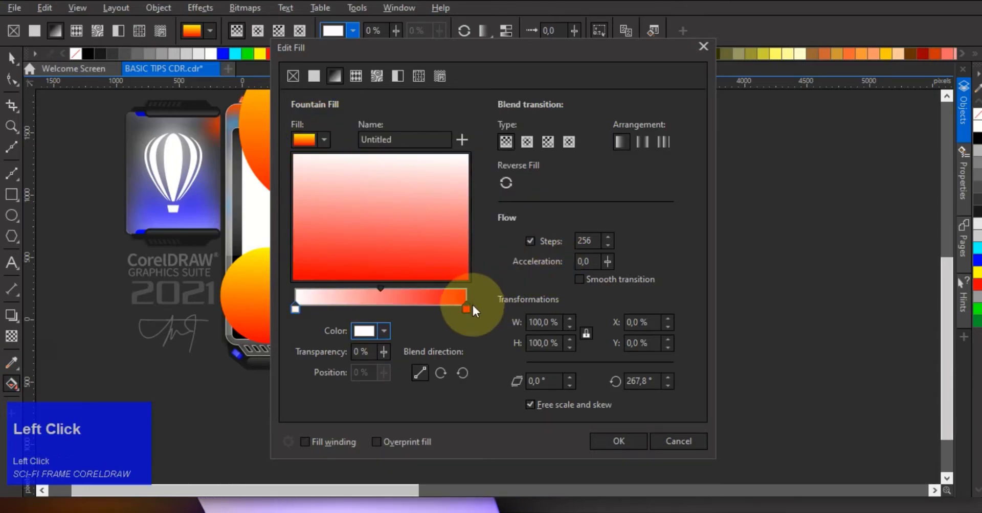
pyautogui.click(365, 331)
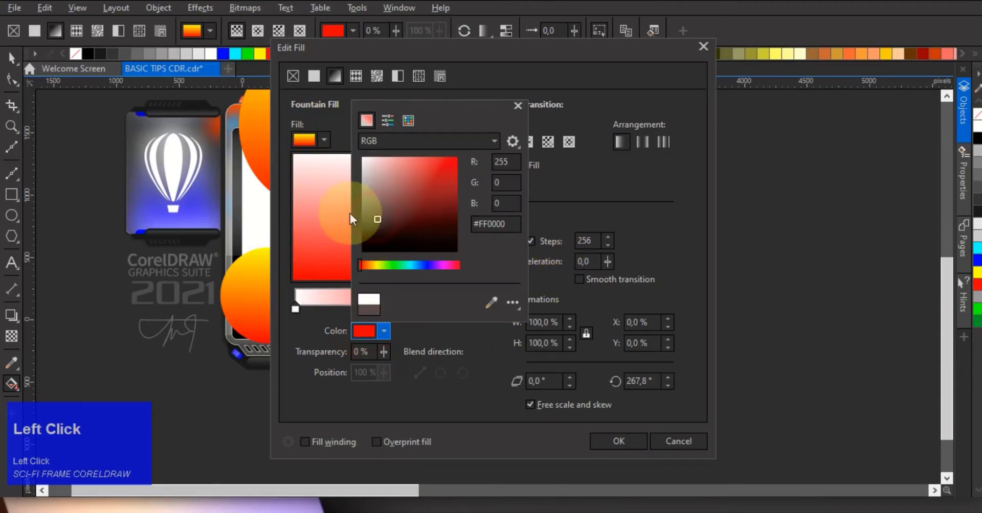
pyautogui.click(465, 364)
pyautogui.moveTo(363, 223); pyautogui.dragTo(286, 152)
pyautogui.moveTo(456, 55); pyautogui.dragTo(802, 96)
pyautogui.click(722, 319)
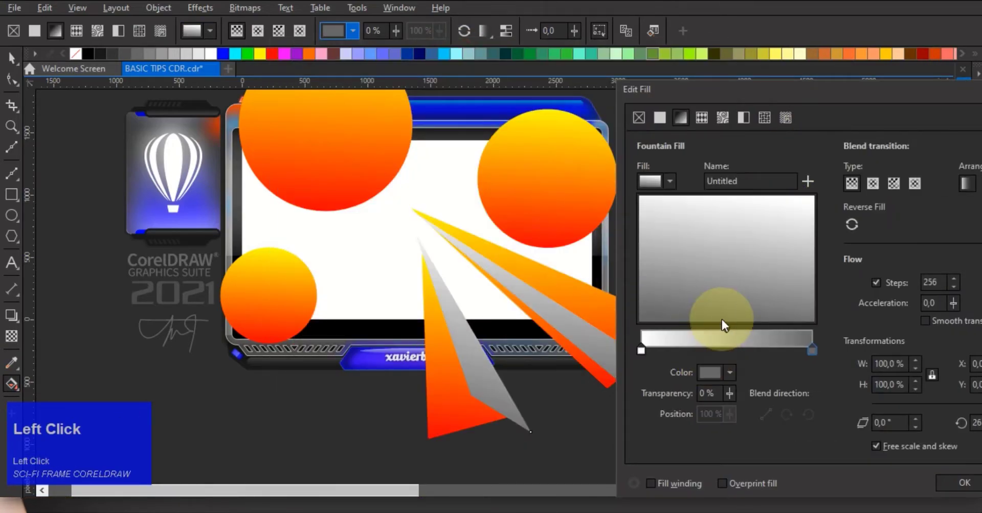
pyautogui.moveTo(726, 331); pyautogui.dragTo(778, 332)
pyautogui.click(957, 482)
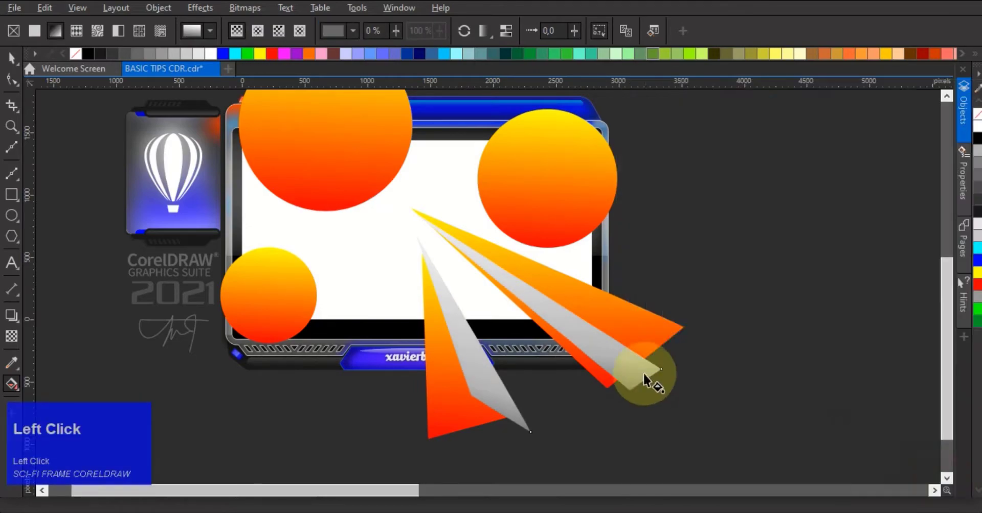
# - Adjust the direction of the left wide triangle's yellow-to-red gradient
pyautogui.scroll(-1, 580, 279)
pyautogui.click(463, 402)
pyautogui.moveTo(486, 261); pyautogui.dragTo(449, 267)
pyautogui.moveTo(485, 419); pyautogui.dragTo(383, 405)
pyautogui.moveTo(449, 267); pyautogui.dragTo(499, 287)
pyautogui.moveTo(384, 406); pyautogui.dragTo(448, 395)
# - Recolour the right wide triangle's gradient from light blue at the apex to navy at the base, running along its length
pyautogui.click(570, 287)
pyautogui.moveTo(560, 219); pyautogui.dragTo(694, 326)
pyautogui.click(418, 53)
pyautogui.click(552, 375)
pyautogui.moveTo(553, 375); pyautogui.dragTo(477, 266)
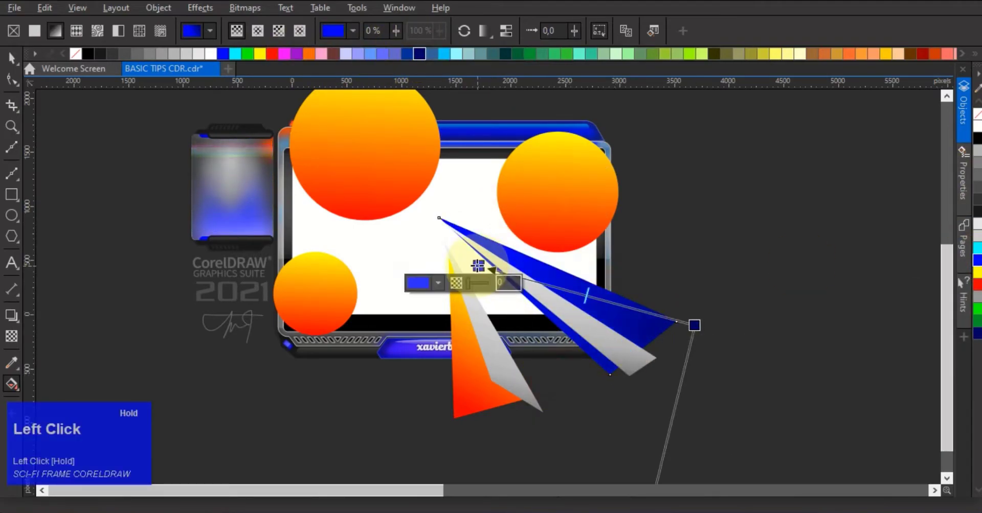
pyautogui.click(382, 53)
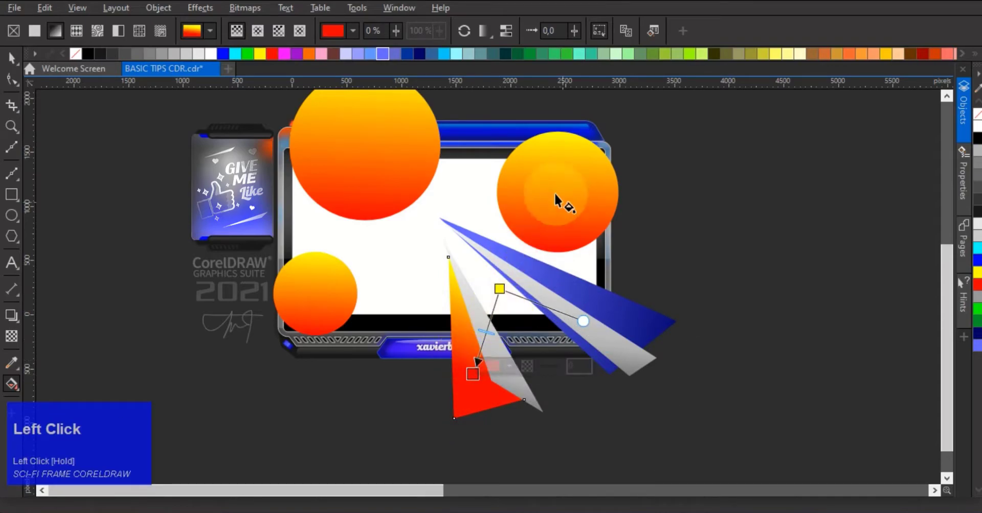
# - Angle the yellow-to-red gradients of the left wide triangle and the small circle diagonally toward their lower-left sides
pyautogui.moveTo(500, 290); pyautogui.dragTo(484, 375)
pyautogui.moveTo(454, 417); pyautogui.dragTo(454, 419)
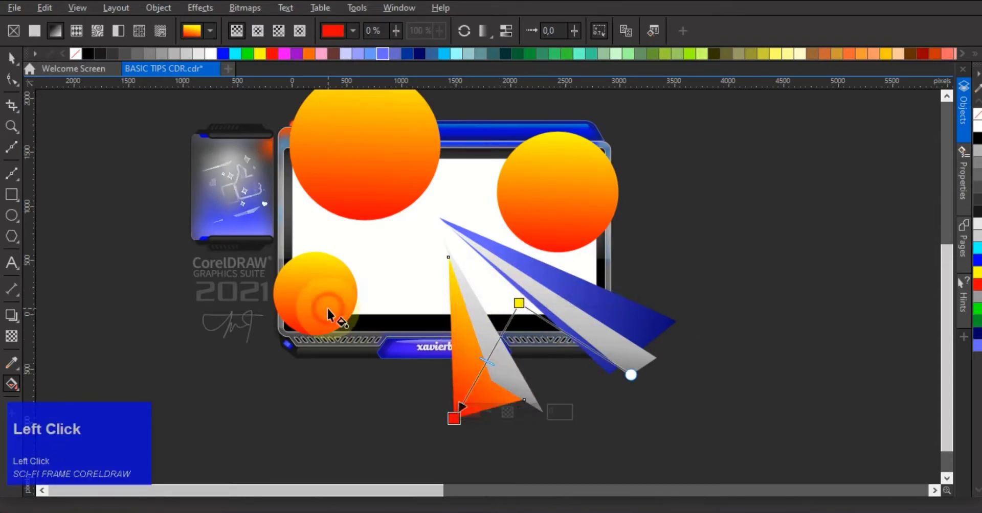
pyautogui.moveTo(314, 252); pyautogui.dragTo(337, 274)
pyautogui.moveTo(314, 335); pyautogui.dragTo(288, 351)
# - Draw a highlight ellipse about 278 by 216 px in the upper part of the small circle and tilt it
pyautogui.click(11, 215)
pyautogui.moveTo(326, 289)
pyautogui.mouseDown()
pyautogui.moveTo(340, 270)
pyautogui.moveTo(341, 280)
pyautogui.moveTo(325, 286)
pyautogui.mouseUp()
pyautogui.click(12, 58)
pyautogui.scroll(2, 335, 285)
pyautogui.click(322, 276)
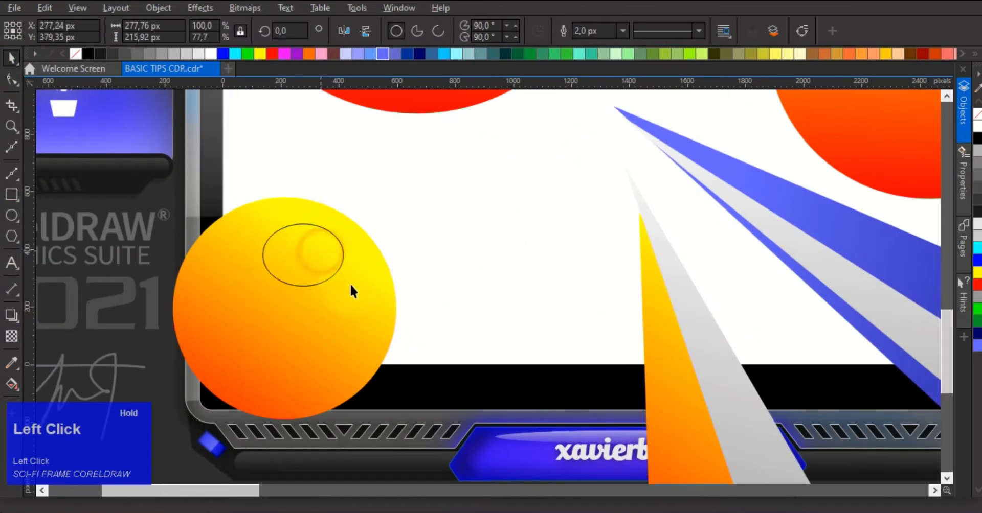
pyautogui.moveTo(389, 309); pyautogui.dragTo(384, 319)
# - Cut the highlight ellipse out of the small circle with Back Minus Front
pyautogui.keyDown('shift'); pyautogui.click(360, 306); pyautogui.keyUp('shift')
pyautogui.scroll(-1, 397, 261)
pyautogui.click(527, 30)
pyautogui.scroll(-1, 101, 236)
# - Angle the large circle's gradient diagonally from red at its upper left to yellow at its lower right
pyautogui.click(322, 217)
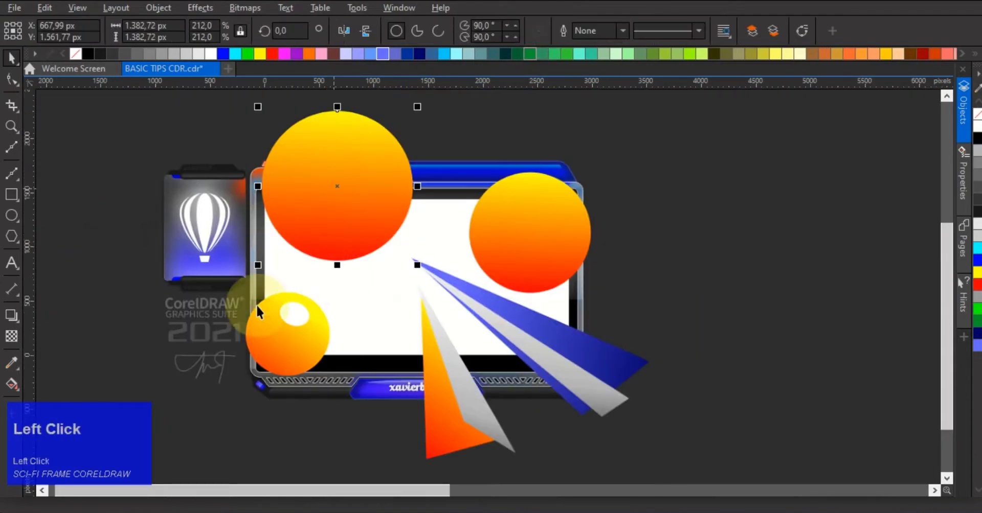
pyautogui.click(11, 384)
pyautogui.moveTo(337, 112); pyautogui.dragTo(242, 111)
pyautogui.moveTo(371, 235); pyautogui.dragTo(383, 250)
# - Recolour the right circle's gradient with blue and light blue and angle it diagonally
pyautogui.click(531, 233)
pyautogui.click(528, 290)
pyautogui.click(977, 260)
pyautogui.click(533, 174)
pyautogui.click(977, 346)
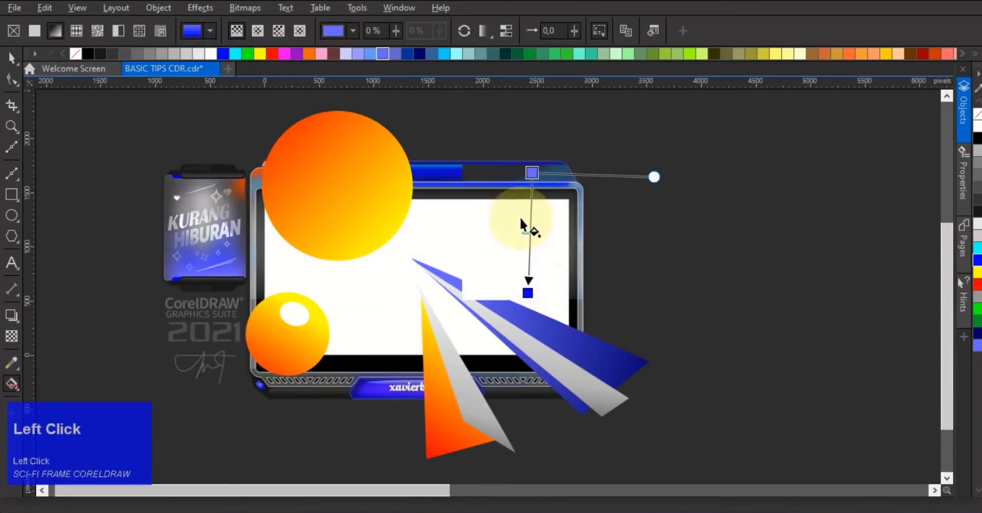
pyautogui.moveTo(532, 173); pyautogui.dragTo(506, 216)
pyautogui.moveTo(528, 290); pyautogui.dragTo(659, 257)
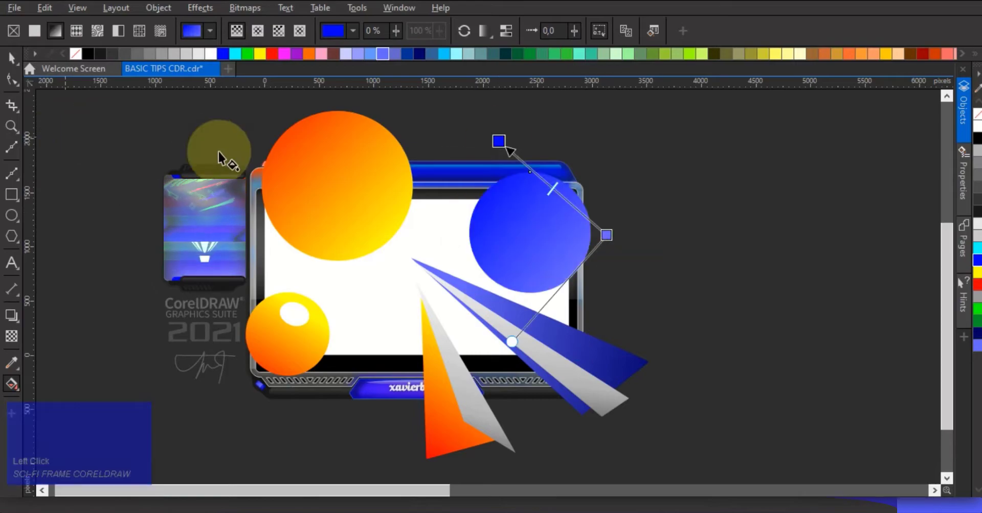
# - Turn the large circle's gradient so yellow sits at its lower left and red at its upper right
pyautogui.click(382, 252)
pyautogui.moveTo(385, 253); pyautogui.dragTo(281, 221)
pyautogui.click(108, 177)
# - Recolour the left wide triangle's gradient from magenta to navy and darken the grey end of the narrow triangle beside it
pyautogui.click(432, 402)
pyautogui.click(978, 334)
pyautogui.click(492, 344)
pyautogui.click(978, 298)
pyautogui.click(977, 272)
pyautogui.click(285, 55)
pyautogui.click(473, 415)
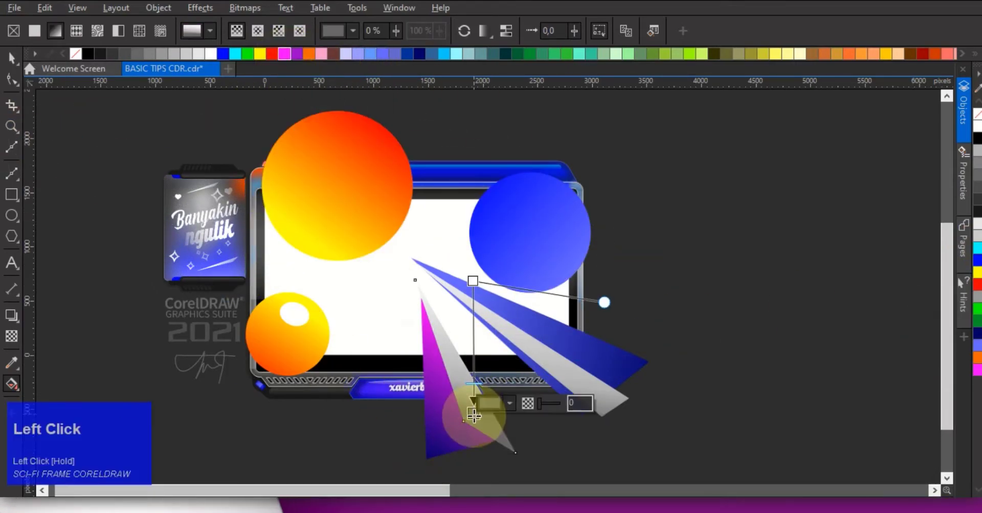
# - Change the upper-right end colour of the large circle's gradient to green
pyautogui.click(331, 208)
pyautogui.click(364, 110)
pyautogui.click(334, 54)
pyautogui.click(978, 321)
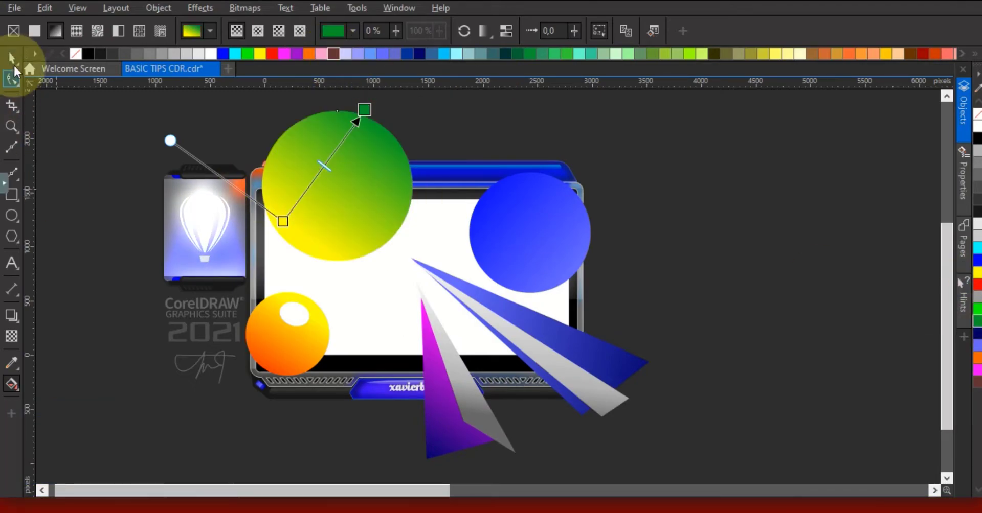
# - Recolour the right circle's gradient with yellow and grey, angled from yellow at its lower left to grey at its upper right
pyautogui.click(535, 227)
pyautogui.click(606, 236)
pyautogui.click(978, 272)
pyautogui.click(499, 141)
pyautogui.click(978, 297)
pyautogui.moveTo(605, 235); pyautogui.dragTo(505, 261)
pyautogui.moveTo(498, 141); pyautogui.dragTo(473, 256)
pyautogui.moveTo(504, 261); pyautogui.dragTo(471, 249)
pyautogui.moveTo(473, 255); pyautogui.dragTo(591, 164)
pyautogui.click(12, 58)
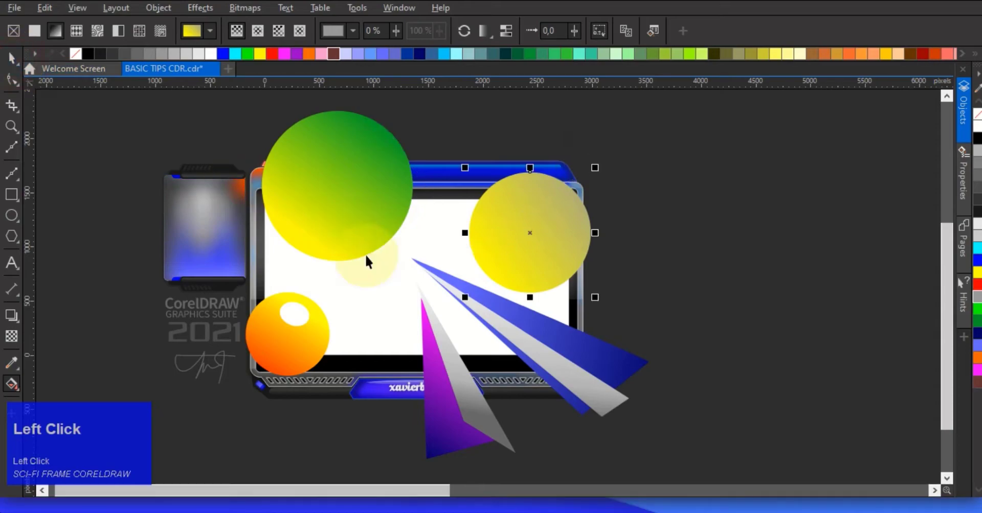
# - Copy the small circle's gradient fill onto the background rectangle with the eyedropper
pyautogui.click(355, 277)
pyautogui.click(13, 363)
pyautogui.click(306, 335)
pyautogui.click(381, 306)
pyautogui.moveTo(13, 364); pyautogui.dragTo(52, 380)
pyautogui.click(294, 343)
pyautogui.click(322, 290)
# - Stretch the background rectangle's gradient from above its upper edge to below its lower edge and shift the midpoint downward
pyautogui.click(12, 384)
pyautogui.moveTo(312, 353); pyautogui.dragTo(455, 396)
pyautogui.moveTo(499, 236); pyautogui.dragTo(418, 153)
pyautogui.moveTo(436, 275); pyautogui.dragTo(447, 340)
# - Recolour the background rectangle's gradient from medium grey at the top to light grey at the bottom
pyautogui.click(455, 397)
pyautogui.click(977, 223)
pyautogui.click(418, 153)
pyautogui.click(977, 151)
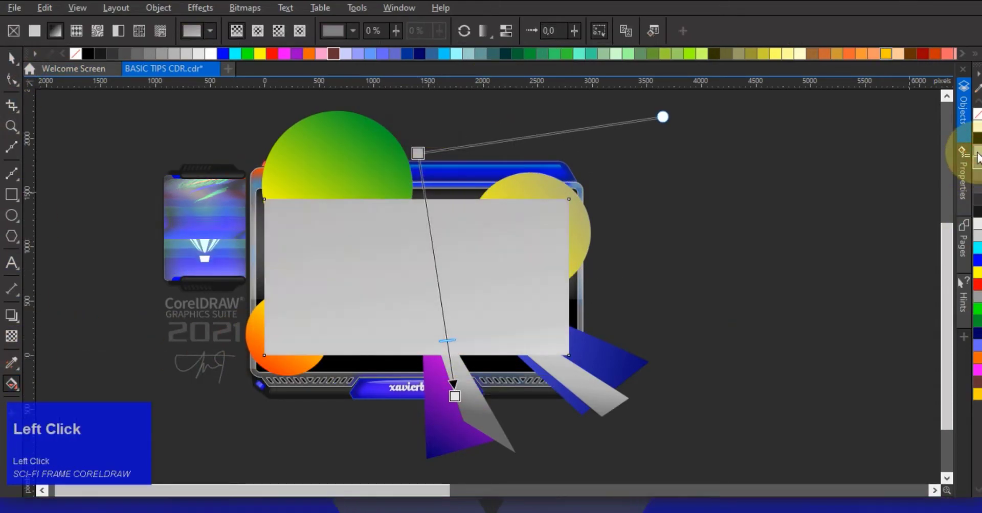
pyautogui.click(187, 53)
pyautogui.click(150, 54)
pyautogui.click(11, 58)
pyautogui.press('z')
pyautogui.click(591, 355)
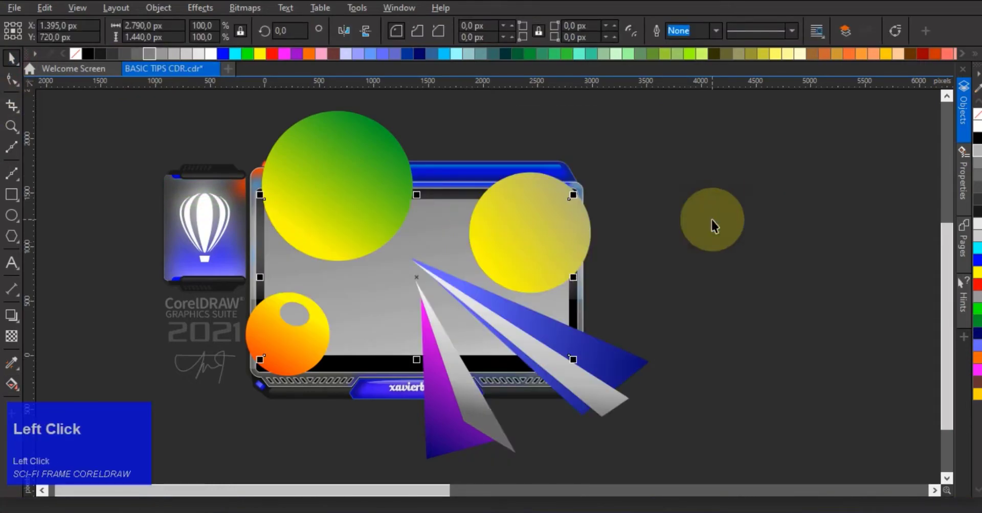
# - Recolour the background rectangle's gradient from red at the top to blue at the bottom
pyautogui.middleClick(597, 244)
pyautogui.moveTo(748, 209); pyautogui.dragTo(620, 232)
pyautogui.click(12, 382)
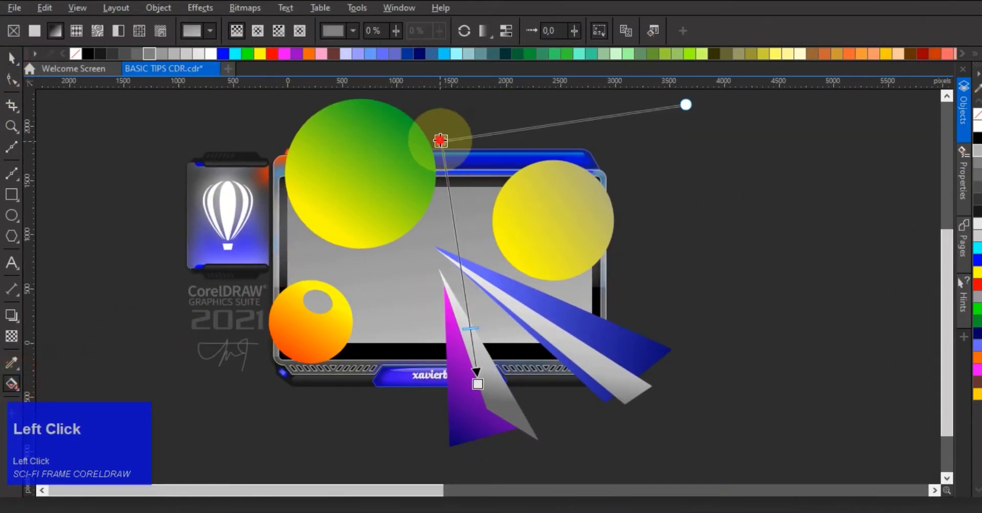
pyautogui.click(419, 58)
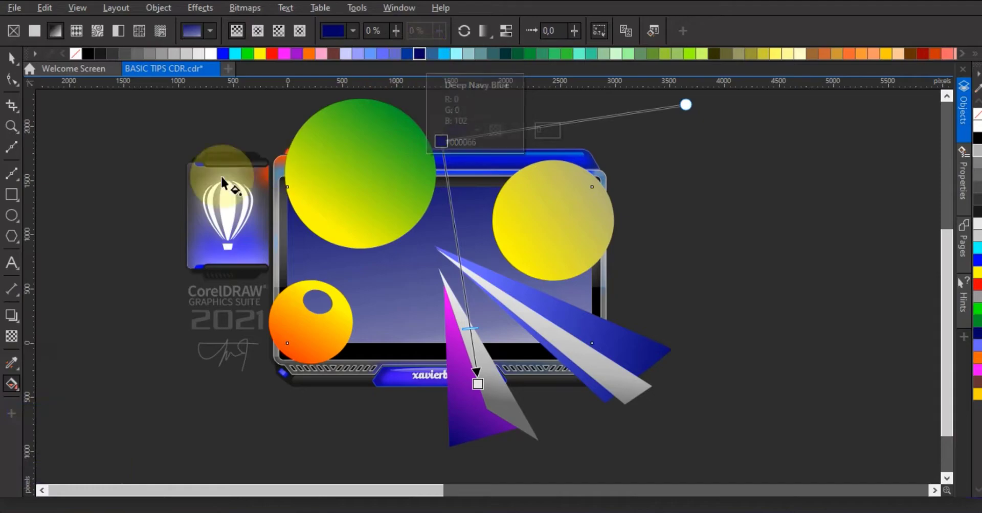
pyautogui.click(977, 286)
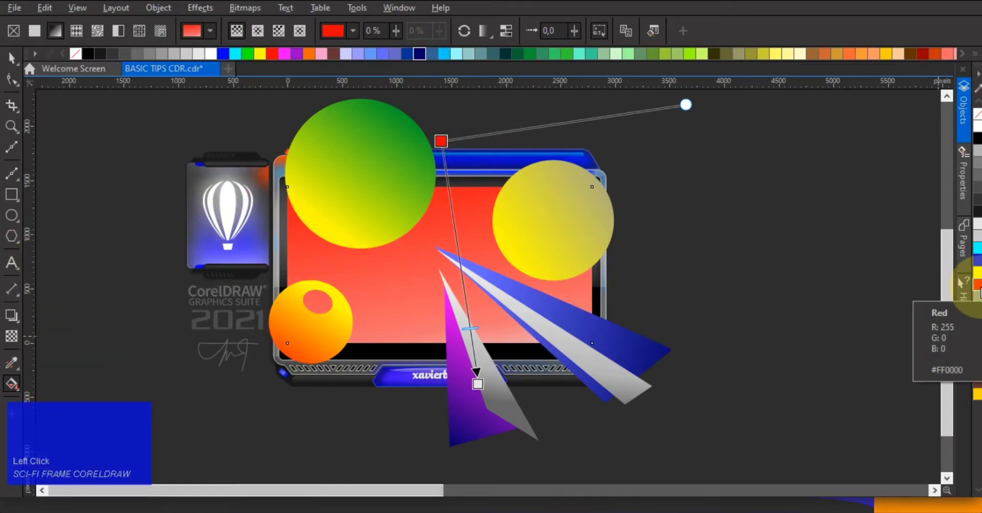
pyautogui.click(477, 383)
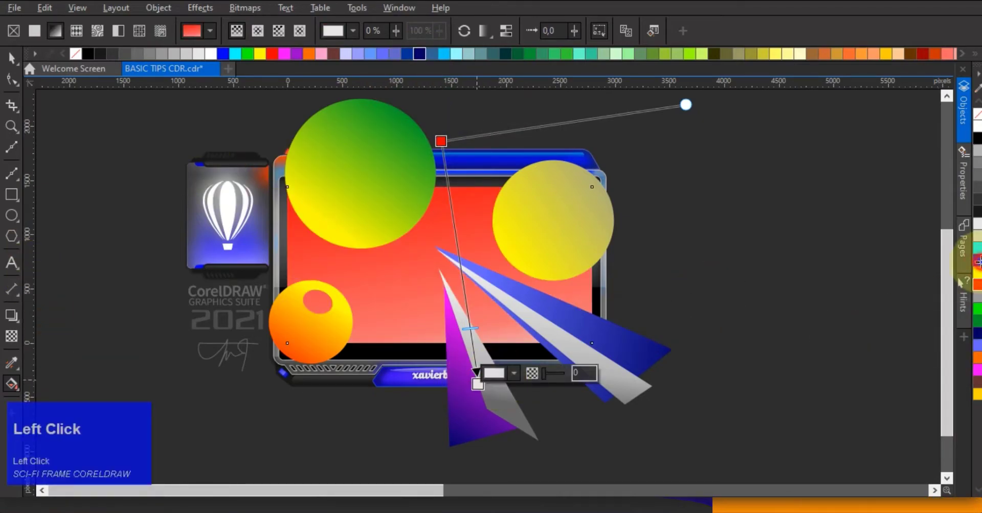
pyautogui.click(976, 260)
pyautogui.scroll(1, 364, 270)
pyautogui.middleClick(363, 270)
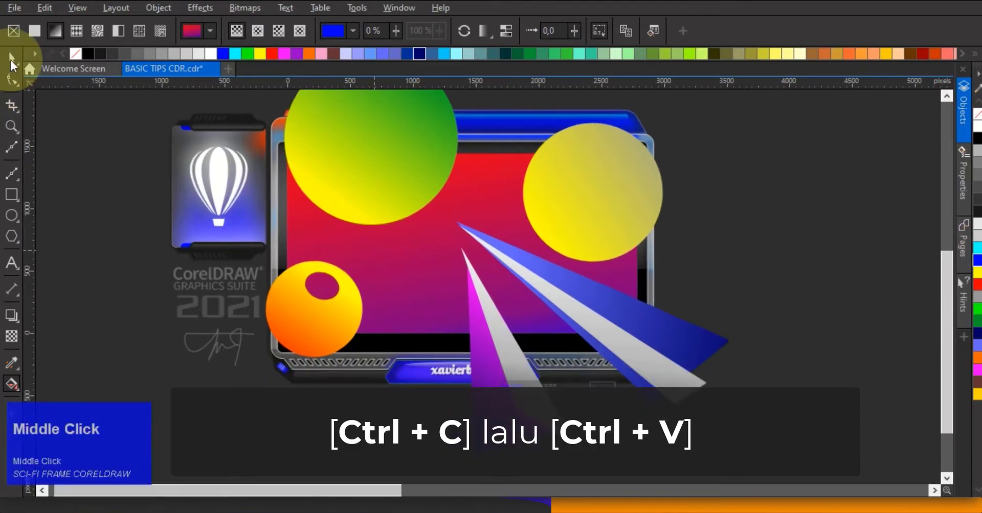
# - Duplicate the background rectangle in place and convert the copy to a bitmap
pyautogui.hotkey('ctrl', 'c')
pyautogui.hotkey('ctrl', 'v')
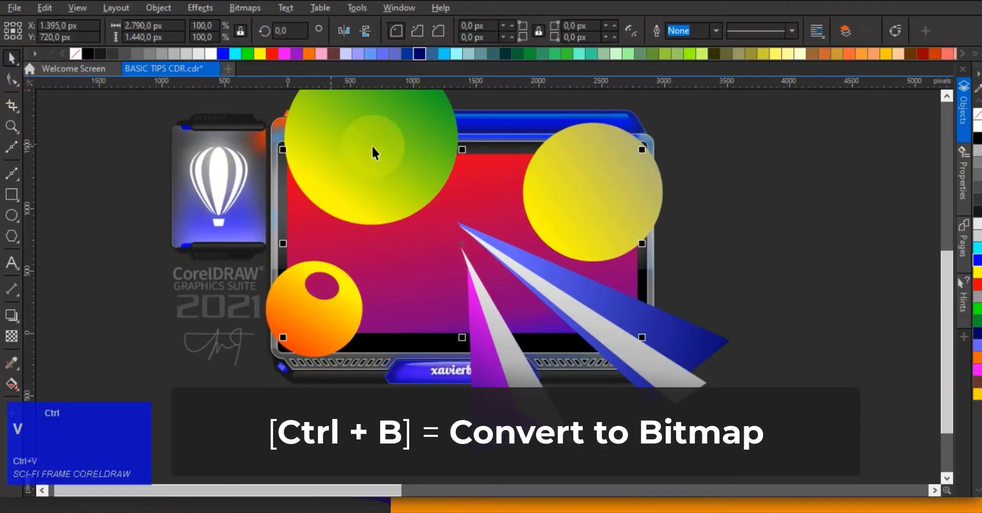
pyautogui.hotkey('ctrl', 'b')
pyautogui.click(503, 334)
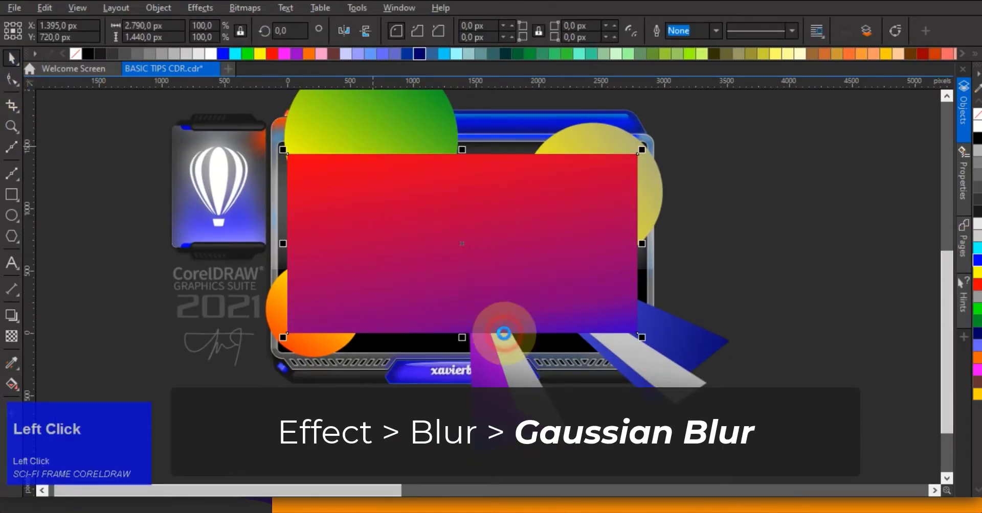
# - Apply a Gaussian Blur with a radius of 125.8 pixels to the background bitmap
pyautogui.click(202, 8)
pyautogui.moveTo(225, 96)
pyautogui.click(345, 126)
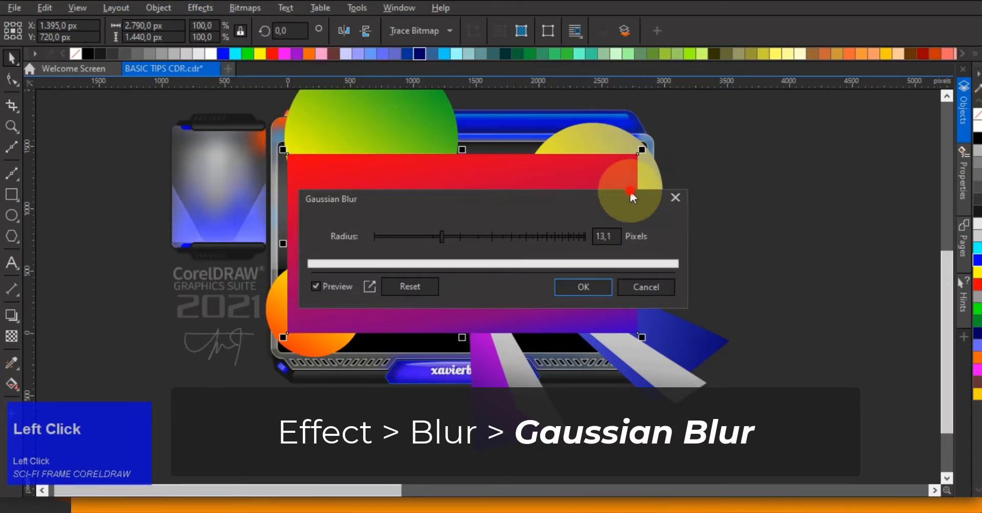
pyautogui.moveTo(632, 194); pyautogui.dragTo(812, 135)
pyautogui.click(813, 174)
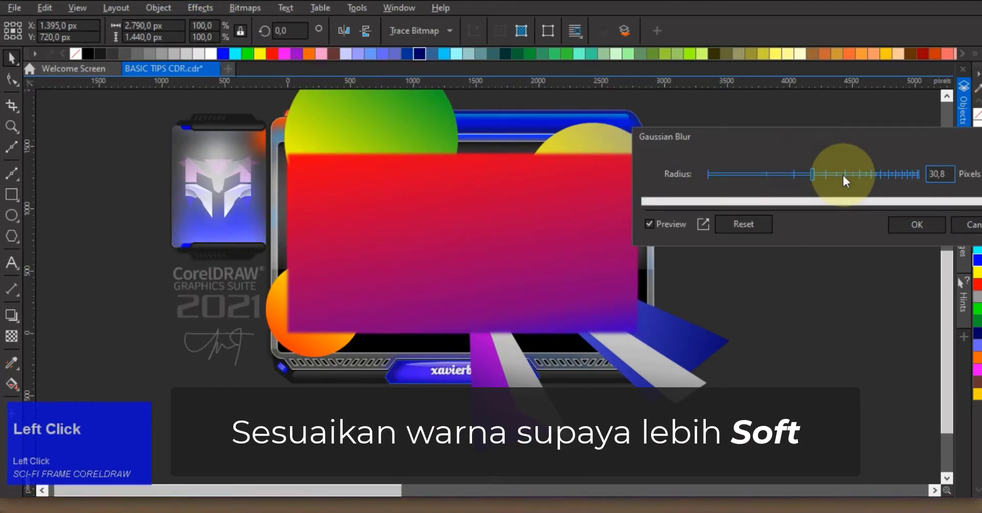
pyautogui.click(874, 175)
pyautogui.click(882, 173)
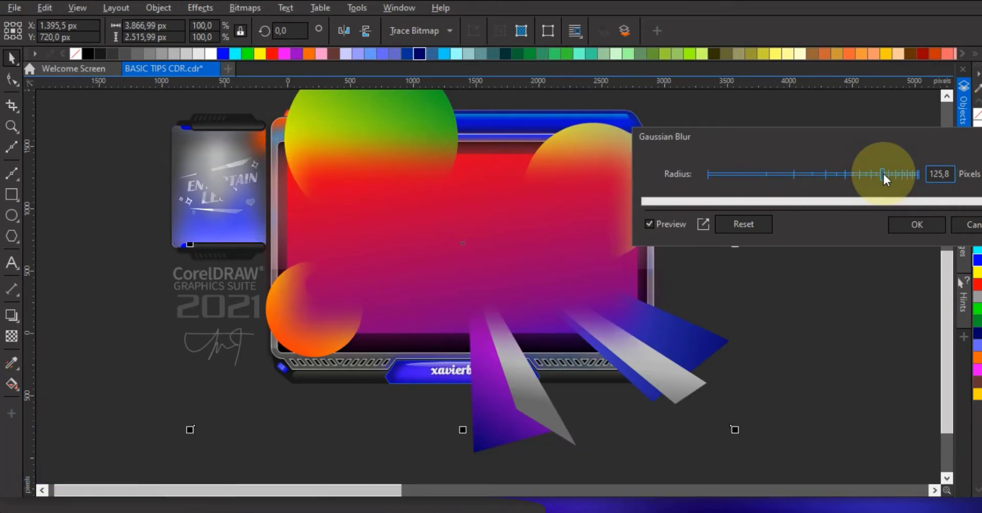
pyautogui.click(915, 225)
# - Send the blurred background bitmap to the back of the page and duplicate the sharp gradient rectangle in place
pyautogui.rightClick(556, 221)
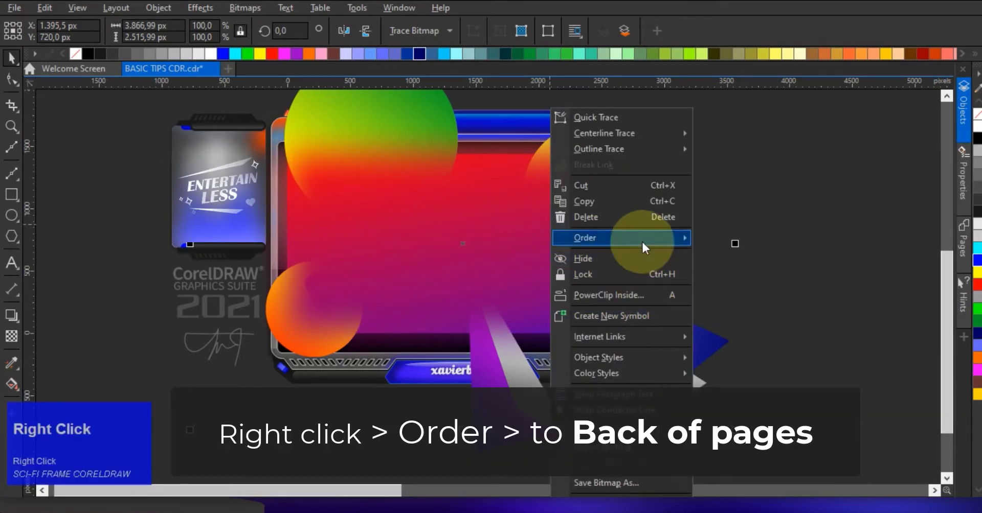
pyautogui.click(757, 251)
pyautogui.click(475, 200)
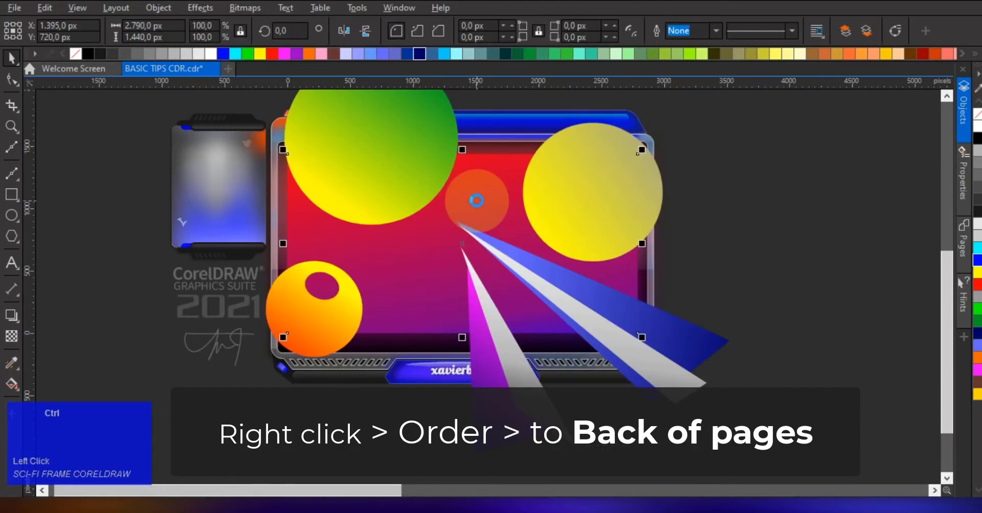
pyautogui.hotkey('ctrl', 'c')
pyautogui.hotkey('ctrl', 'x')
pyautogui.hotkey('ctrl', 'v')
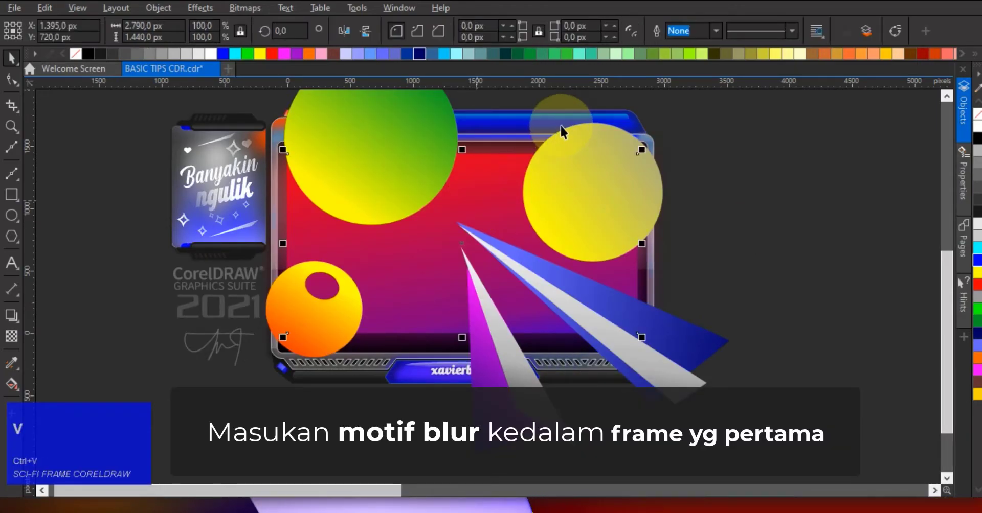
# - PowerClip the blurred background bitmap inside the front gradient rectangle
pyautogui.click(546, 107)
pyautogui.press('a')
pyautogui.click(496, 204)
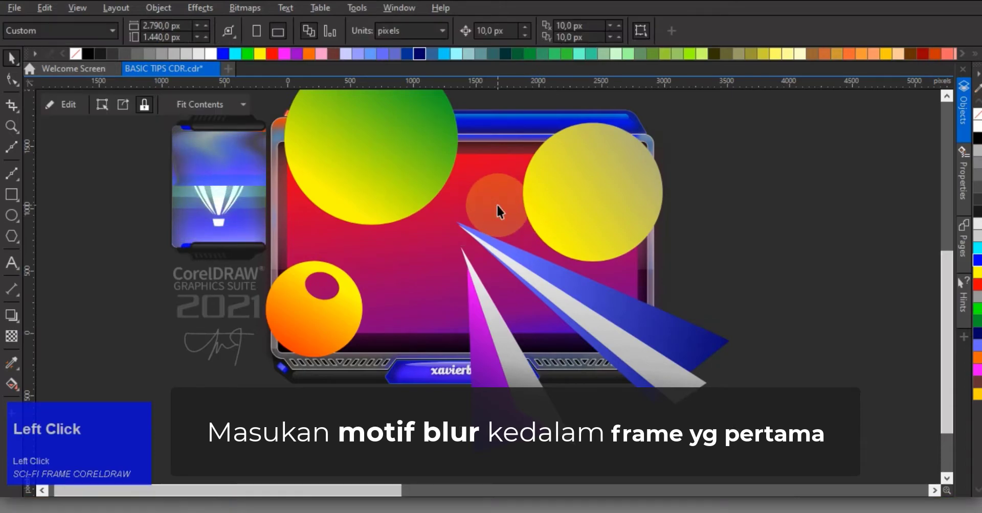
pyautogui.click(732, 203)
# - Send the clipped rectangle to the back of the page and move the spare gradient rectangle out to the right of the frame
pyautogui.click(474, 212)
pyautogui.rightClick(474, 212)
pyautogui.click(584, 227)
pyautogui.click(693, 244)
pyautogui.click(730, 197)
pyautogui.click(482, 194)
pyautogui.moveTo(313, 235); pyautogui.dragTo(804, 224)
# - Fill the clipped rectangle with dark navy blue behind its blurred contents
pyautogui.click(389, 265)
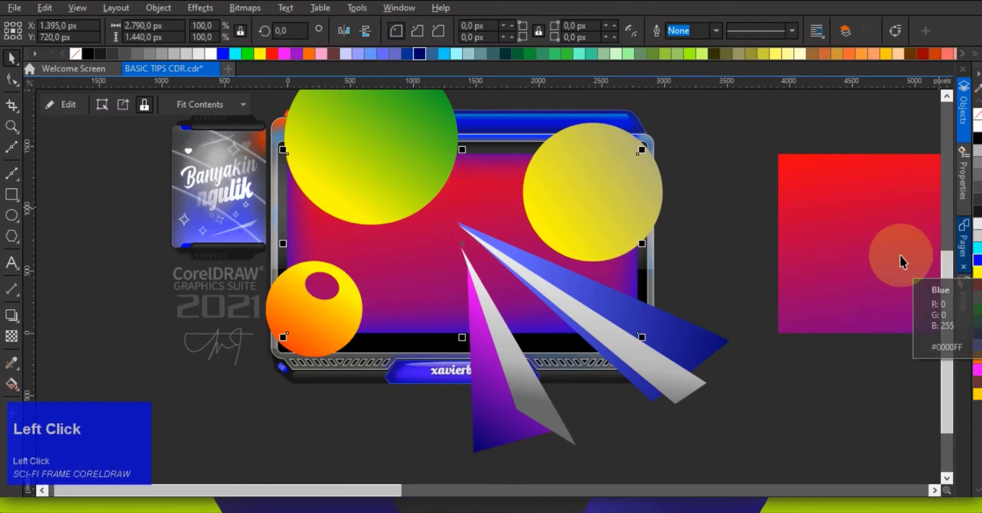
pyautogui.click(785, 386)
pyautogui.middleClick(437, 268)
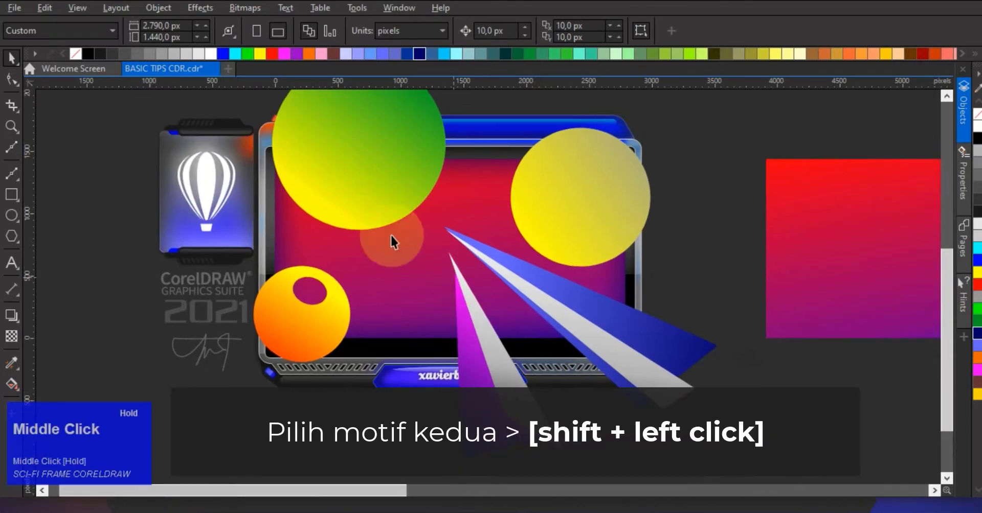
# - Group all the circles and pointed triangles lying over the frame
pyautogui.click(594, 176)
pyautogui.keyDown('shift'); pyautogui.click(798, 282); pyautogui.keyUp('shift')
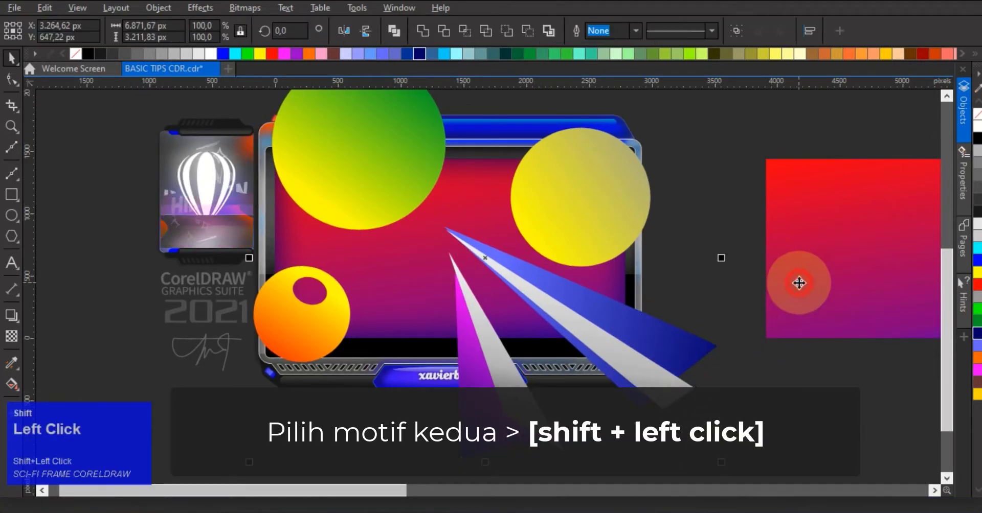
pyautogui.moveTo(483, 353); pyautogui.dragTo(597, 251)
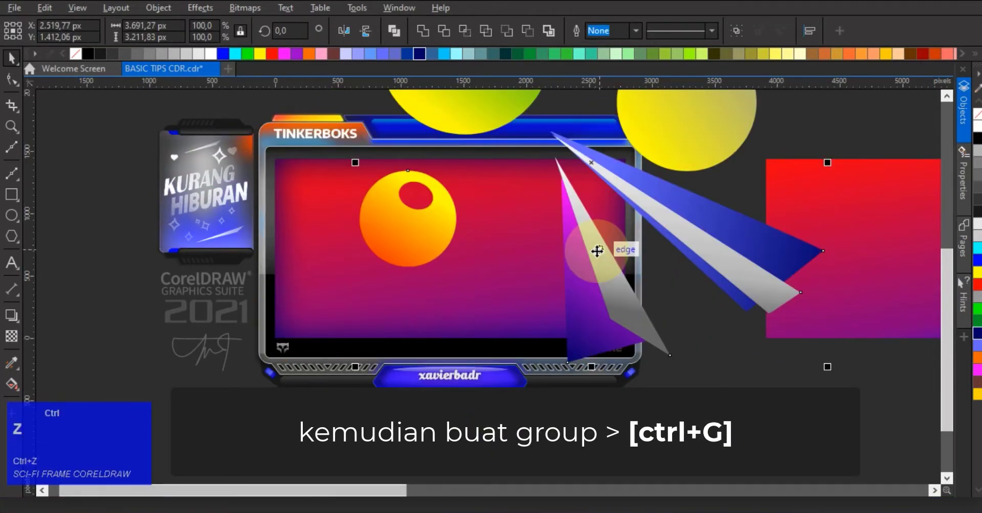
pyautogui.hotkey('ctrl', 'z')
pyautogui.hotkey('ctrl', 'g')
# - Place a copy of the shape group to the right, over the spare gradient rectangle
pyautogui.moveTo(722, 185); pyautogui.dragTo(797, 180)
pyautogui.rightClick(797, 179)
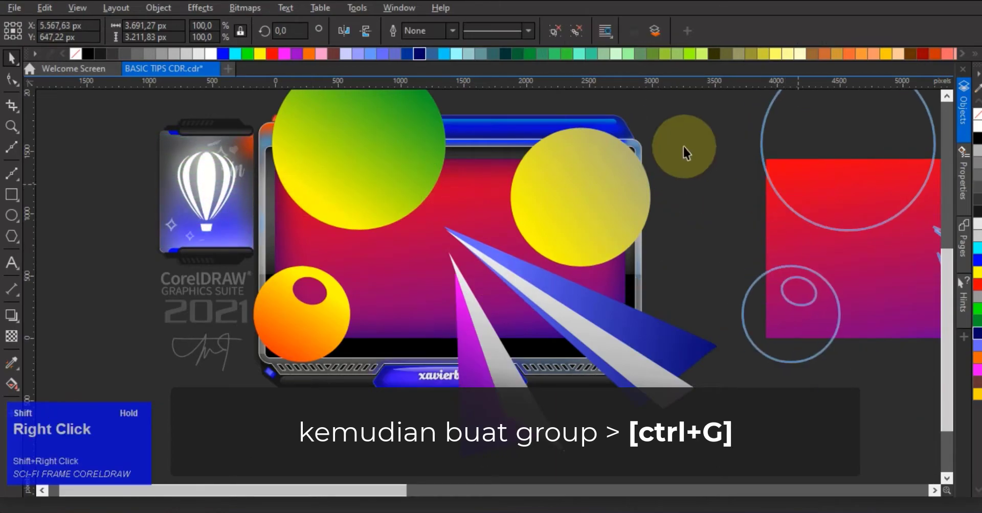
pyautogui.click(682, 145)
# - Convert the original shape group over the frame to a bitmap
pyautogui.click(606, 203)
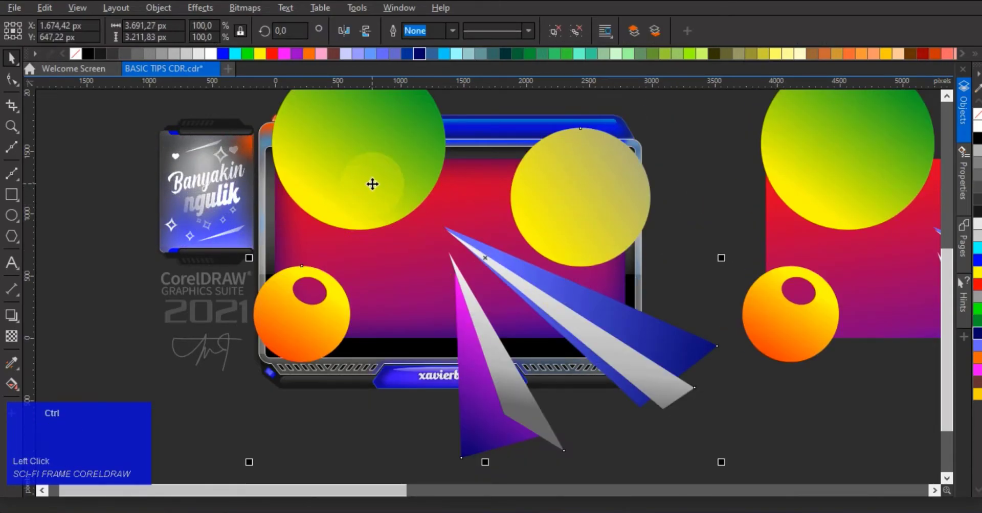
pyautogui.hotkey('ctrl', 'b')
pyautogui.click(494, 328)
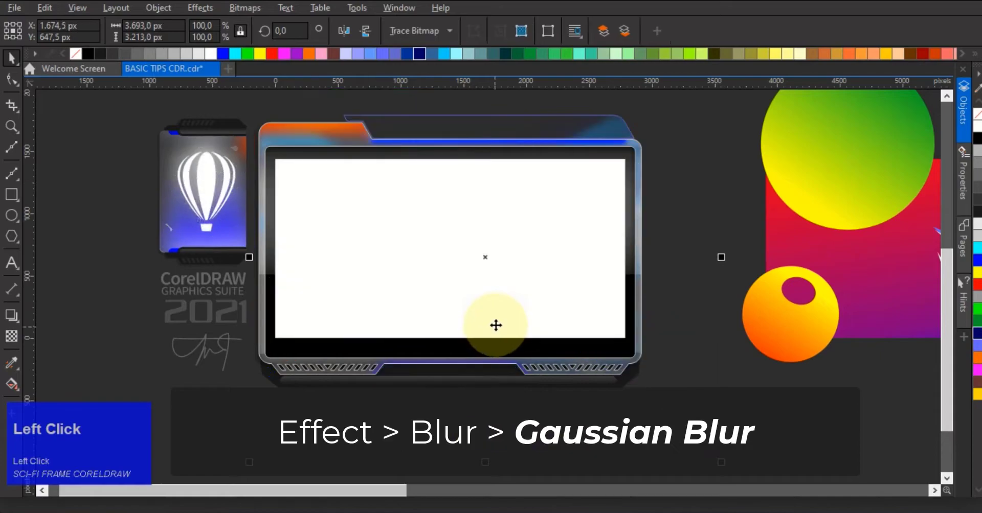
# - Apply a Gaussian Blur with a radius of 52.9 pixels to the shapes bitmap
pyautogui.click(200, 8)
pyautogui.moveTo(240, 94)
pyautogui.click(361, 127)
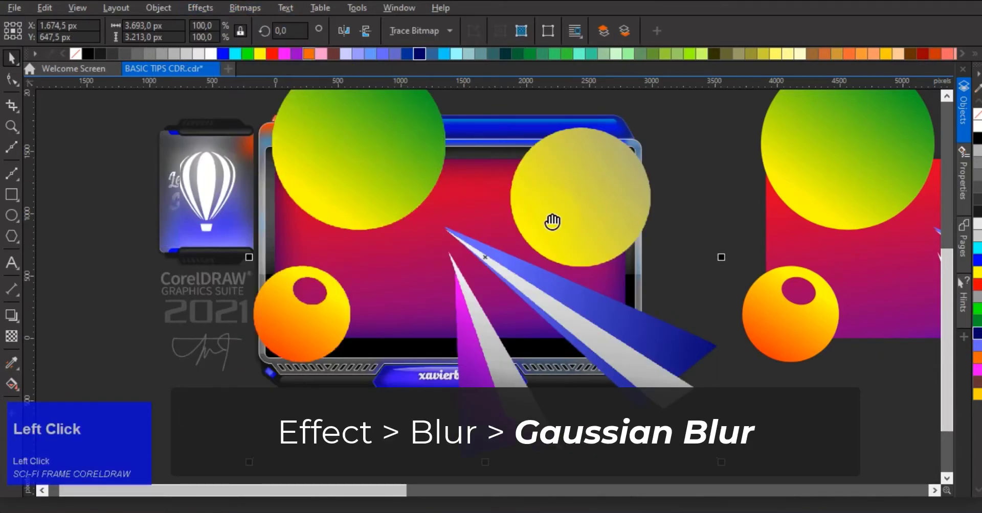
pyautogui.moveTo(448, 198); pyautogui.dragTo(801, 200)
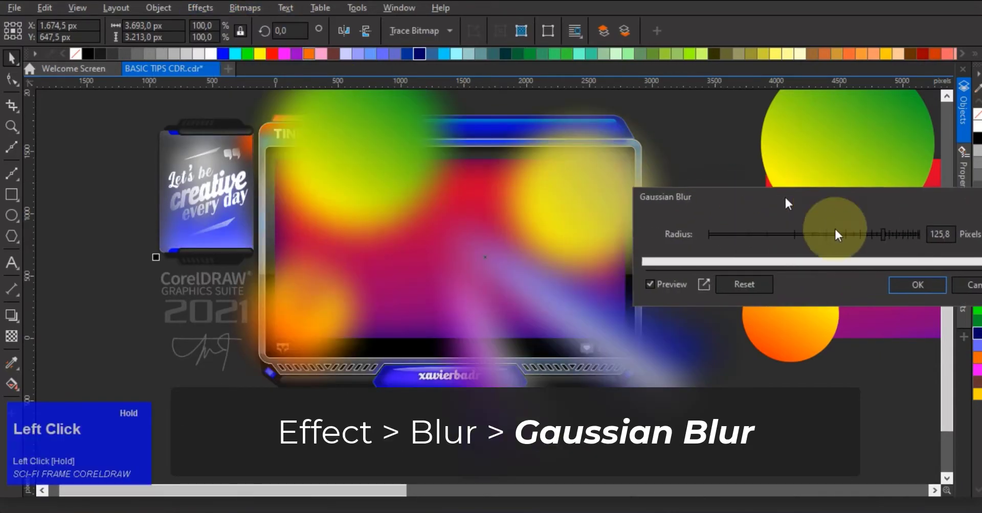
pyautogui.click(874, 238)
pyautogui.click(845, 235)
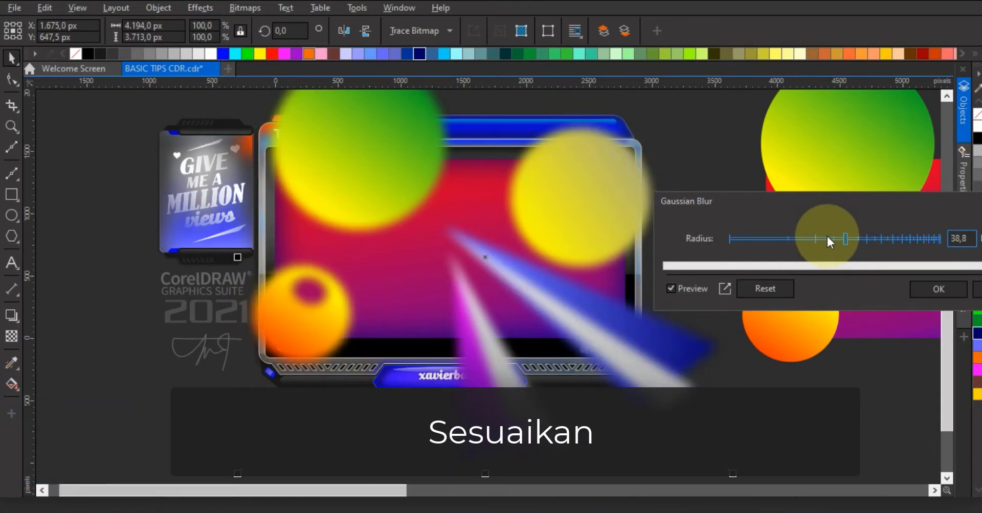
pyautogui.click(861, 239)
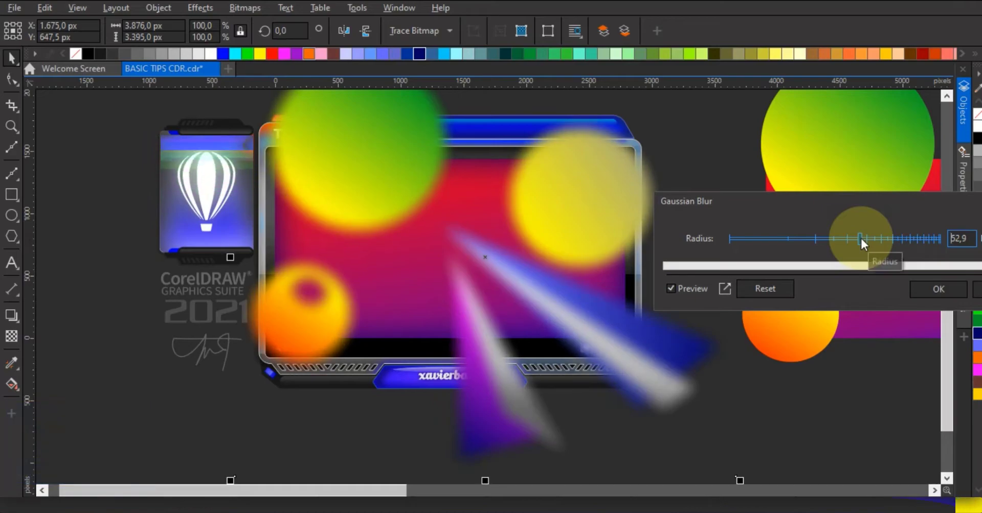
pyautogui.click(916, 288)
# - Send the blurred shapes bitmap to the back of the page and PowerClip it inside the background rectangle
pyautogui.rightClick(651, 263)
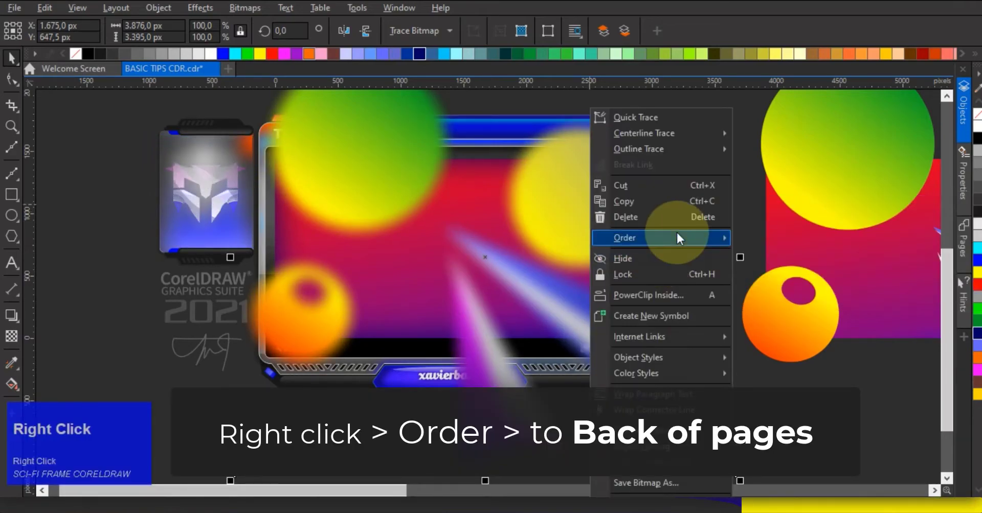
pyautogui.moveTo(676, 231)
pyautogui.click(769, 250)
pyautogui.rightClick(657, 200)
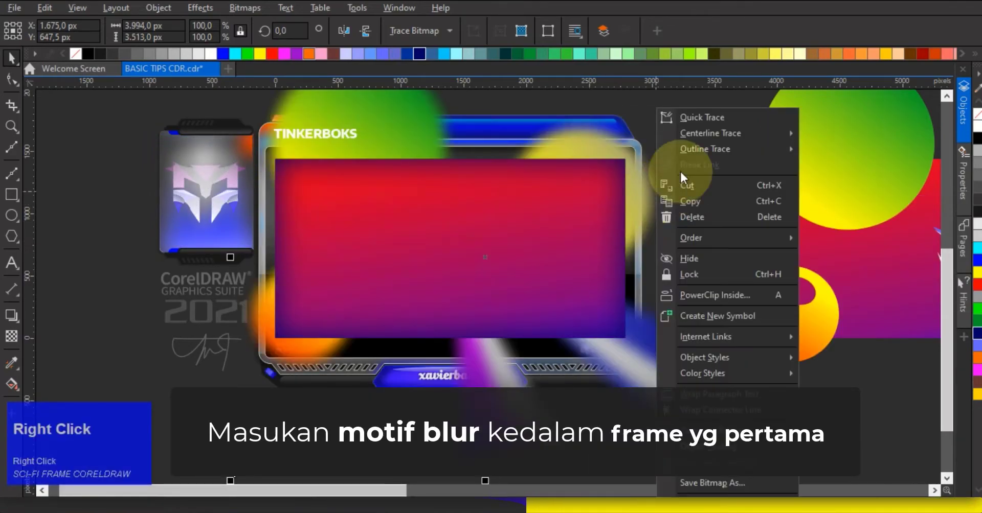
pyautogui.click(685, 291)
pyautogui.click(435, 220)
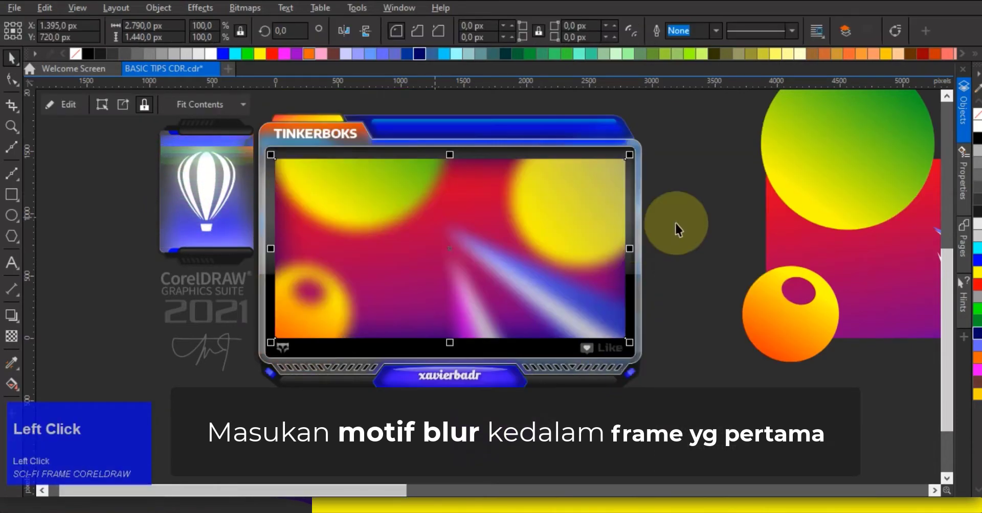
# - Undo the shapes bitmap's clipping, reordering and Gaussian Blur
pyautogui.click(679, 222)
pyautogui.middleClick(333, 224)
pyautogui.scroll(-1, 354, 222)
pyautogui.middleClick(355, 222)
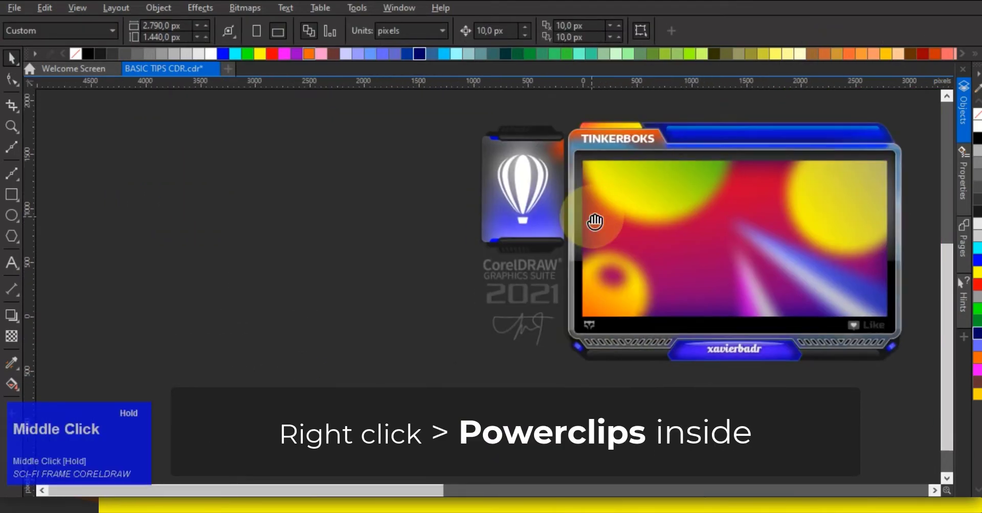
pyautogui.scroll(1, 543, 213)
pyautogui.click(542, 213)
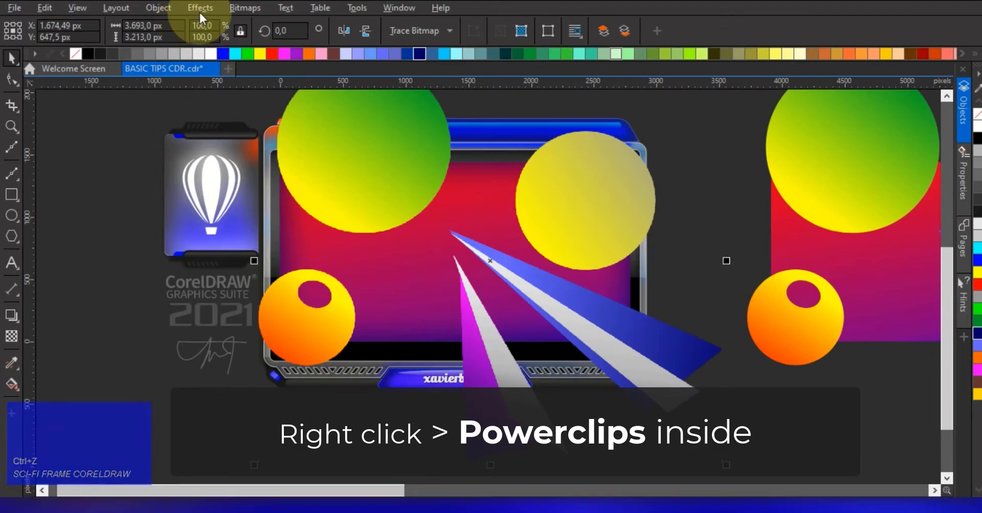
# - Apply a Gaussian Blur with a radius of 120.7 pixels to the shapes bitmap
pyautogui.click(200, 9)
pyautogui.click(231, 91)
pyautogui.moveTo(233, 94)
pyautogui.click(337, 125)
pyautogui.moveTo(592, 192); pyautogui.dragTo(857, 156)
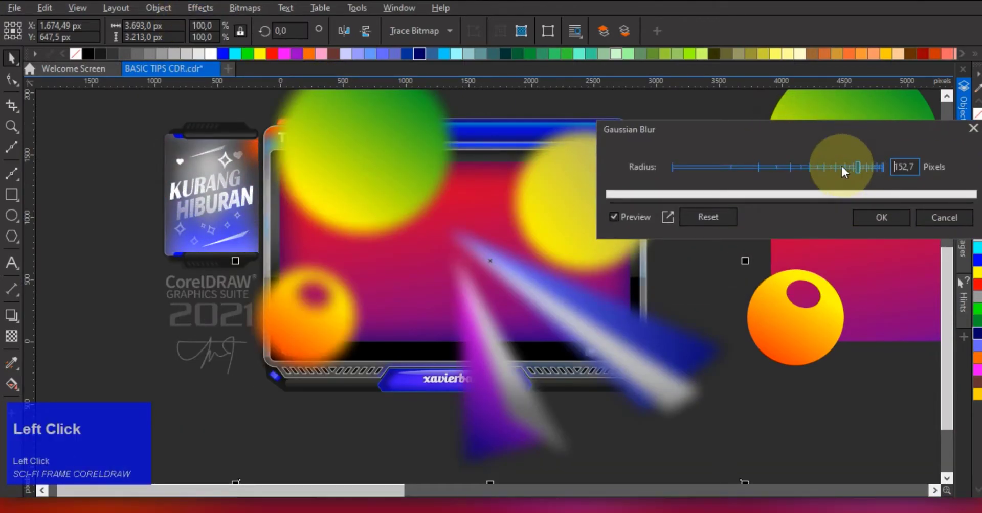
pyautogui.click(846, 167)
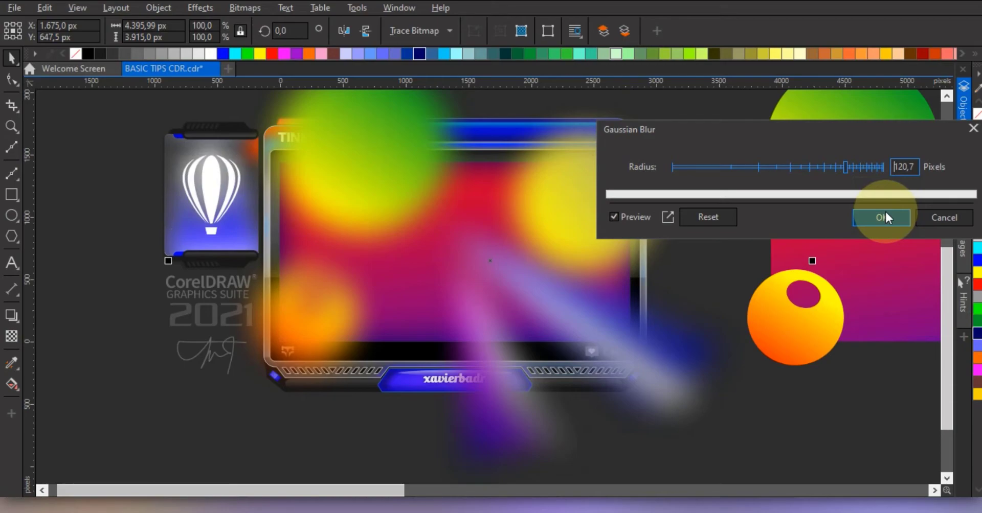
pyautogui.click(885, 217)
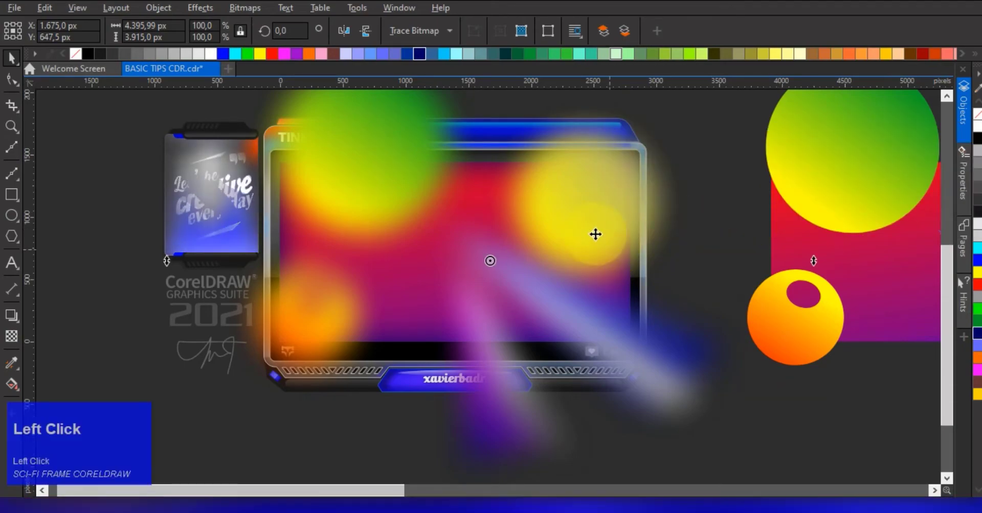
# - Send the re-blurred shapes bitmap to the back of the page and PowerClip it inside the gradient background rectangle
pyautogui.rightClick(608, 204)
pyautogui.moveTo(621, 298)
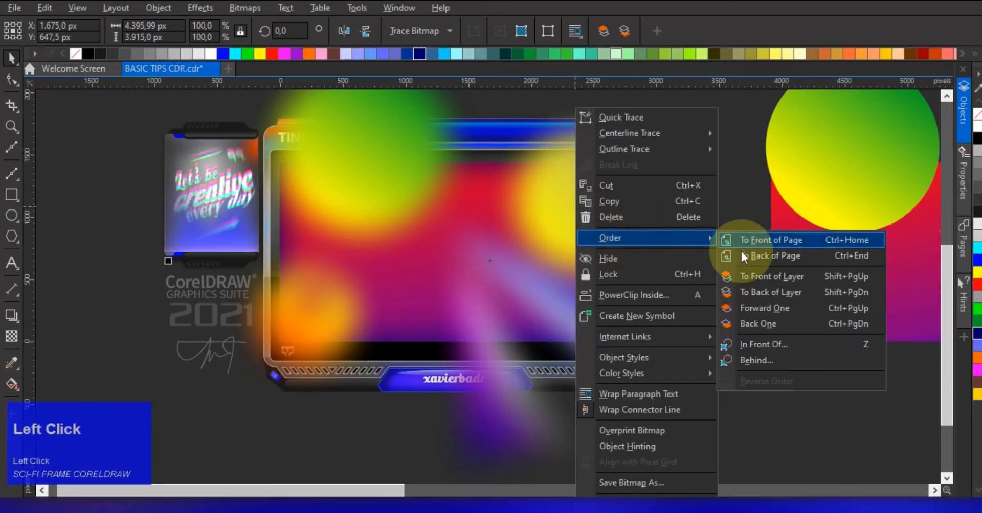
pyautogui.click(740, 250)
pyautogui.rightClick(669, 192)
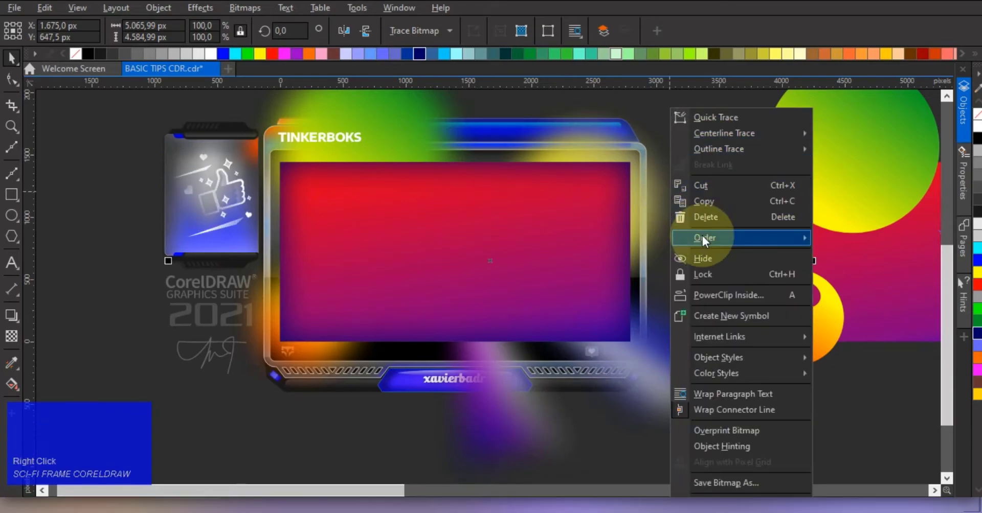
pyautogui.click(709, 295)
pyautogui.click(448, 228)
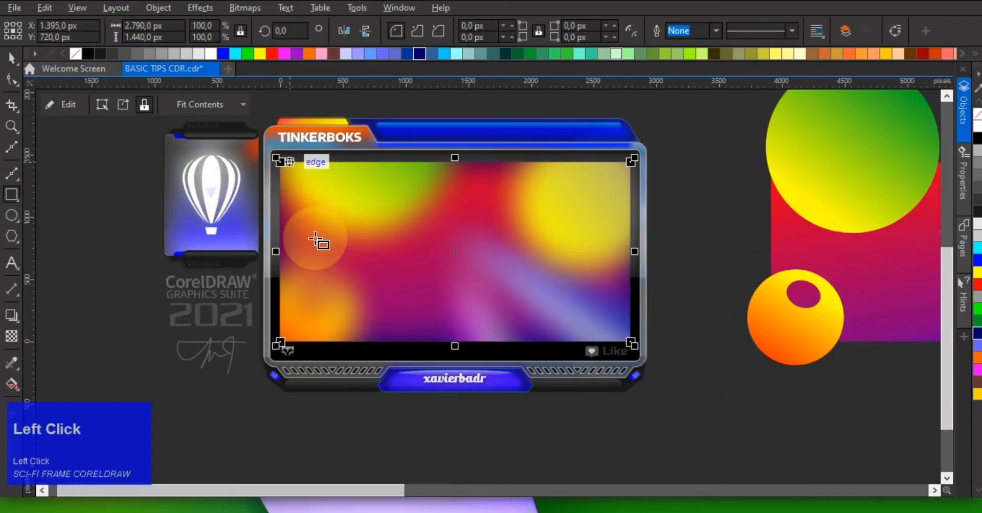
# - Draw a 2,790 × 1,440 px rectangle over the background with a smaller grey copy inside, about 2,665 × 1,339 px, with 128 px rounded corners
pyautogui.click(283, 330)
pyautogui.moveTo(630, 161); pyautogui.dragTo(630, 162)
pyautogui.moveTo(635, 158); pyautogui.dragTo(655, 177)
pyautogui.keyDown('shift'); pyautogui.rightClick(655, 177); pyautogui.keyUp('shift')
pyautogui.moveTo(624, 251); pyautogui.dragTo(627, 415)
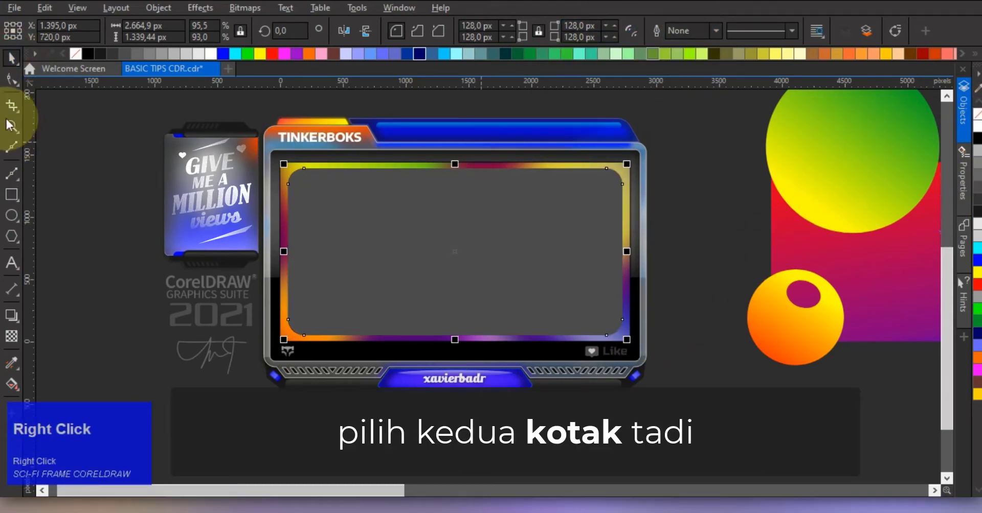
# - Cut the rounded rectangle out of the outer one with Back Minus Front, then fill the resulting frame black without an outline
pyautogui.click(313, 167)
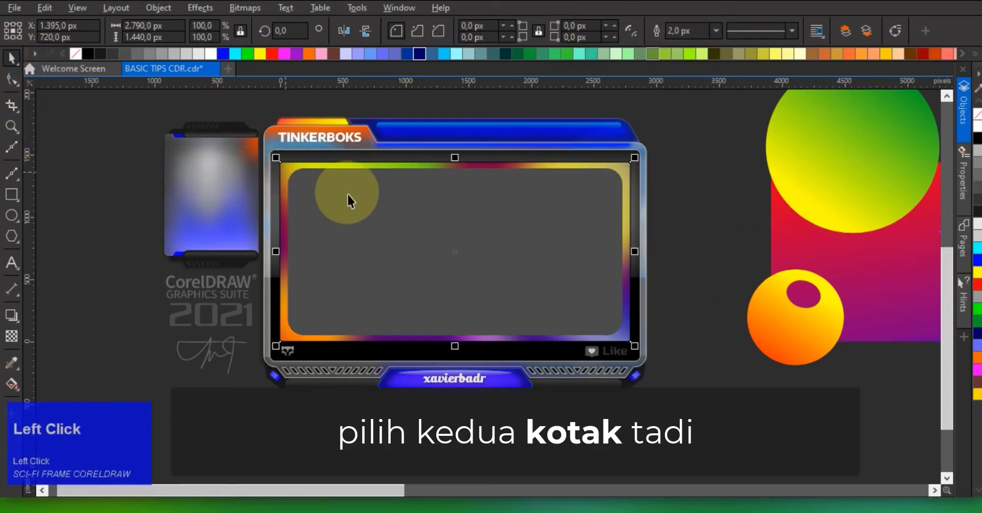
pyautogui.keyDown('shift'); pyautogui.click(415, 245); pyautogui.keyUp('shift')
pyautogui.click(528, 31)
pyautogui.click(978, 138)
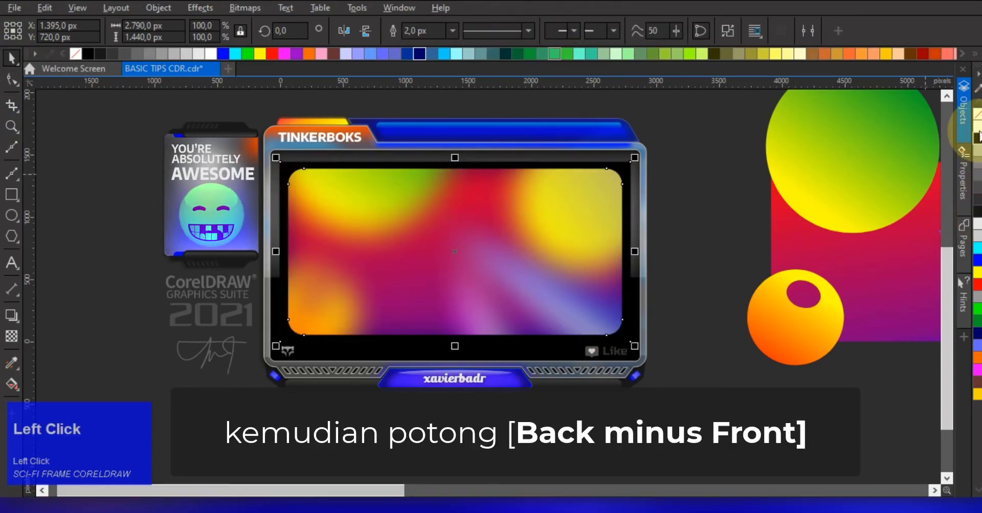
pyautogui.rightClick(422, 314)
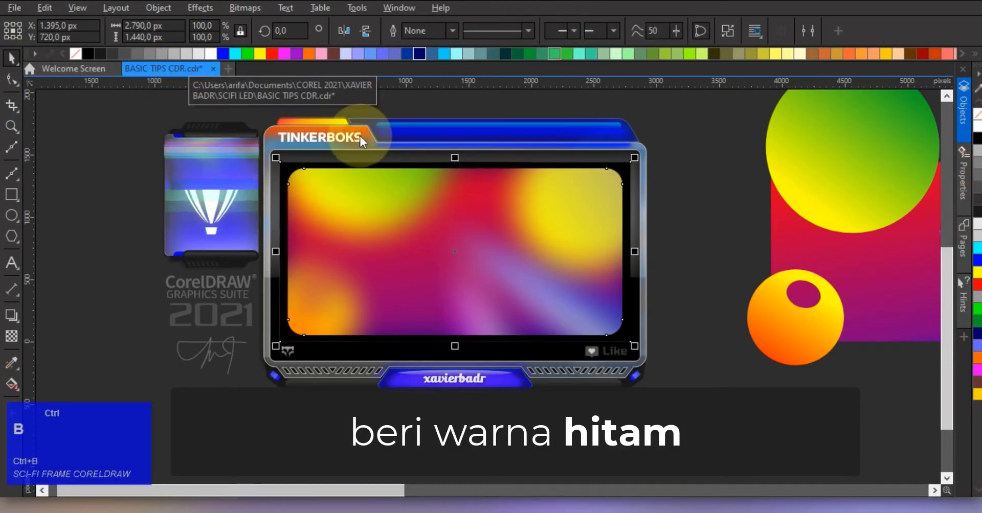
# - Try converting the black frame to a bitmap and blurring it with a Gaussian Blur radius of 45 pixels
pyautogui.hotkey('ctrl', 'b')
pyautogui.click(504, 334)
pyautogui.click(200, 8)
pyautogui.click(260, 94)
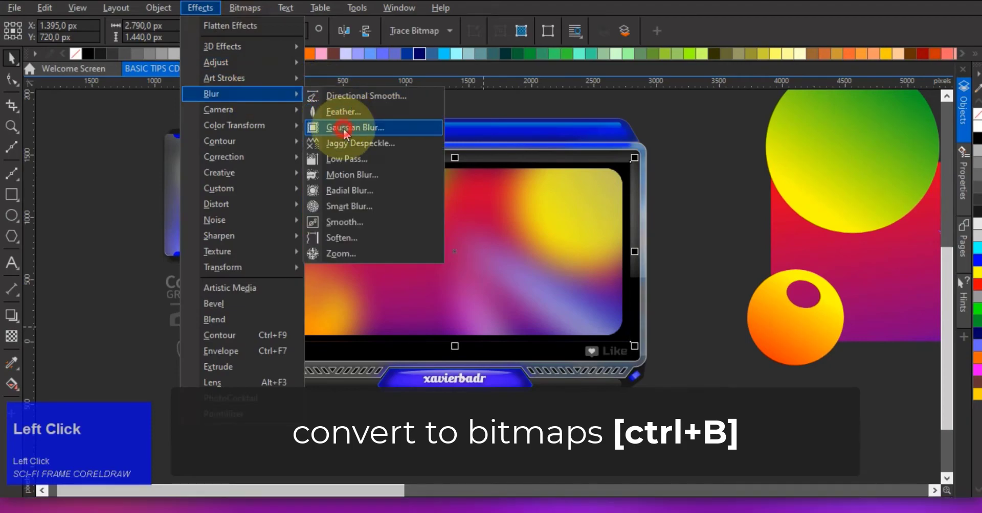
pyautogui.click(352, 125)
pyautogui.moveTo(477, 197); pyautogui.dragTo(680, 197)
pyautogui.click(689, 213)
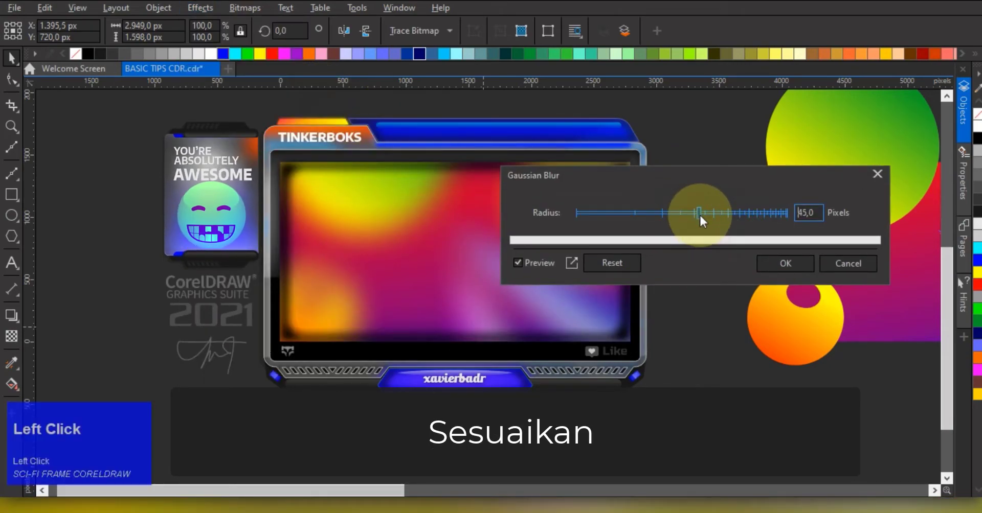
pyautogui.click(844, 262)
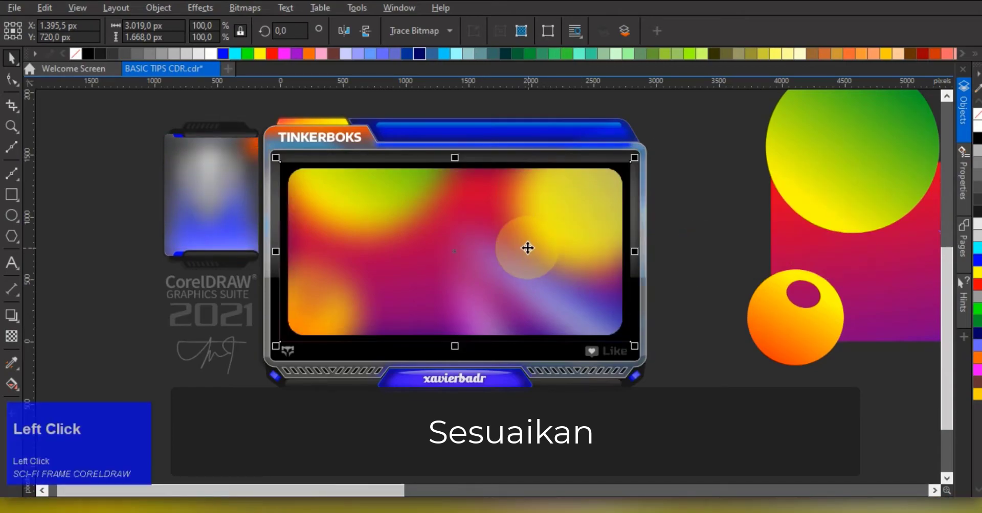
# - Stretch the black frame's four outer corner nodes outward from the centre to about 3,574 × 1,844 px overall
pyautogui.moveTo(288, 160); pyautogui.dragTo(288, 168)
pyautogui.moveTo(618, 145); pyautogui.dragTo(648, 172)
pyautogui.moveTo(624, 333); pyautogui.dragTo(652, 395)
pyautogui.moveTo(263, 325); pyautogui.dragTo(287, 361)
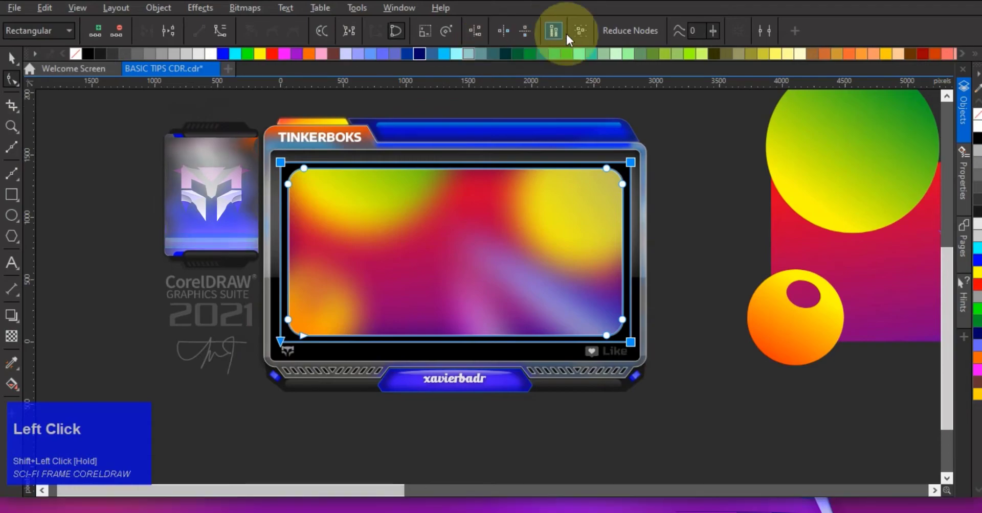
pyautogui.click(429, 31)
pyautogui.moveTo(632, 155); pyautogui.dragTo(679, 120)
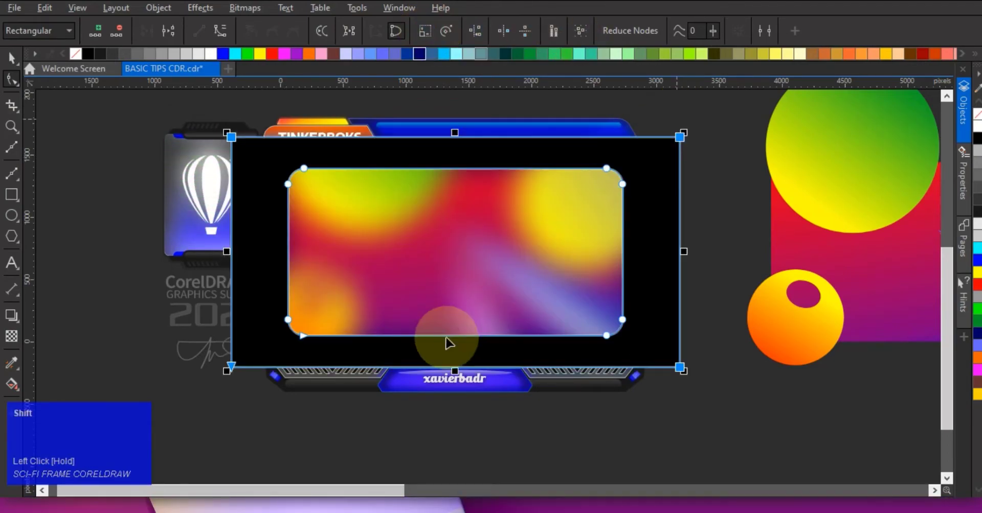
pyautogui.click(11, 57)
# - Convert the enlarged frame to a 300 dpi RGB Color (24-bit) bitmap with transparent background and apply a Gaussian Blur
pyautogui.hotkey('ctrl', 'b')
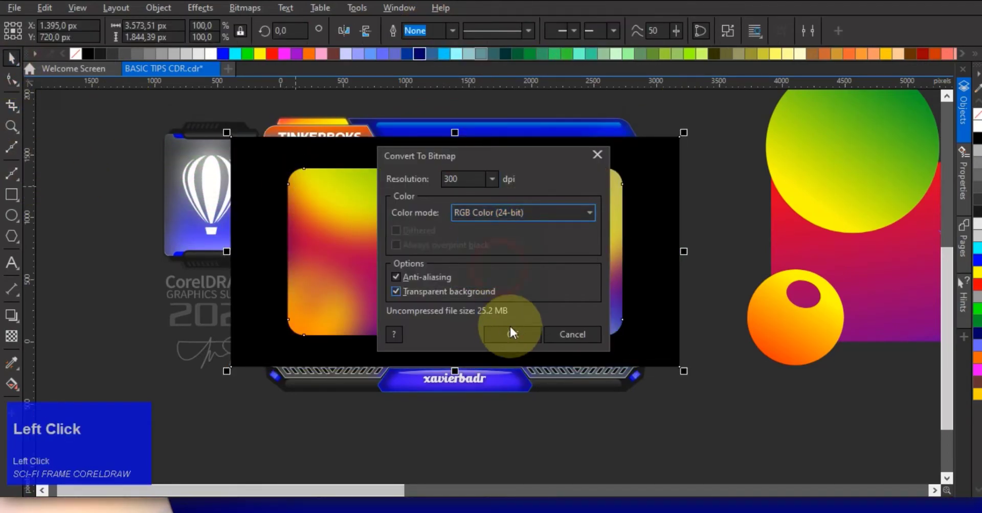
pyautogui.click(511, 333)
pyautogui.click(230, 8)
pyautogui.moveTo(200, 8)
pyautogui.moveTo(215, 94)
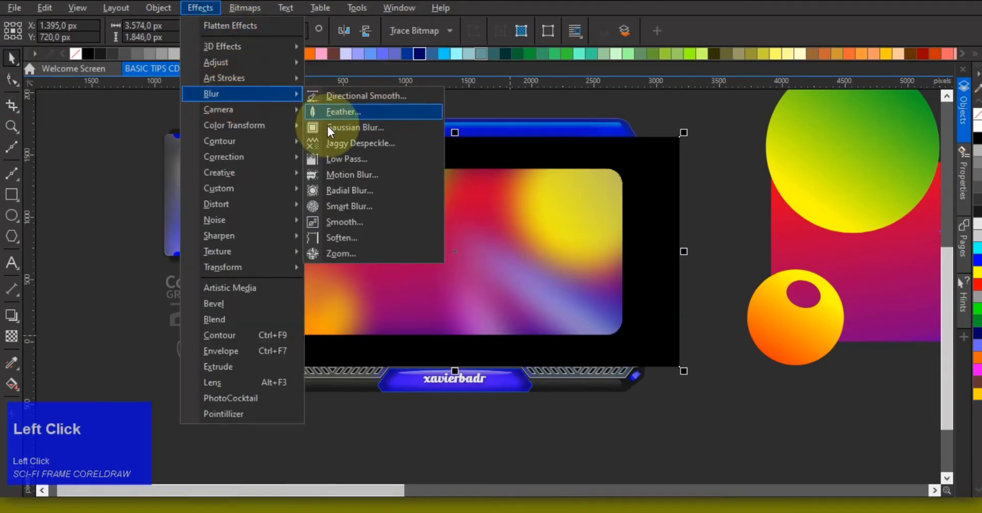
pyautogui.click(332, 111)
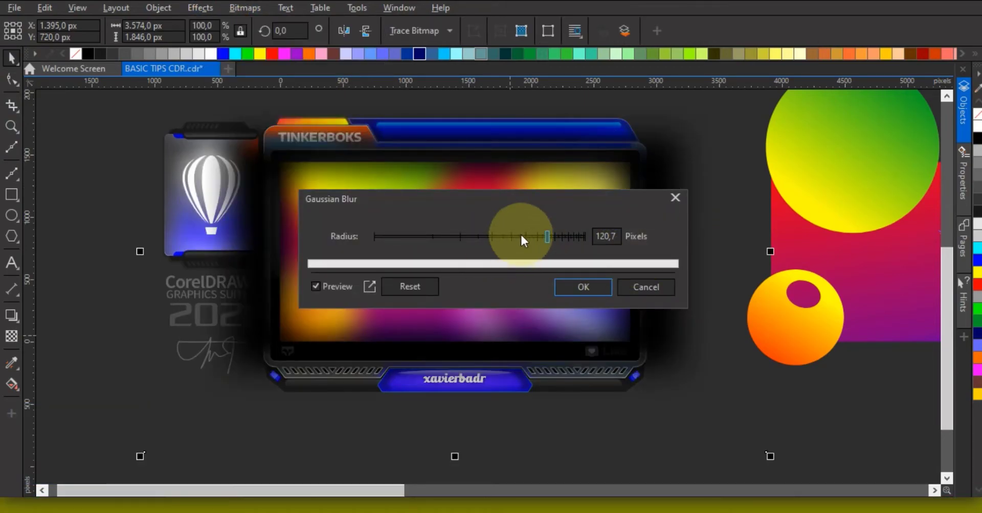
pyautogui.click(521, 236)
pyautogui.moveTo(502, 201); pyautogui.dragTo(712, 247)
pyautogui.click(789, 330)
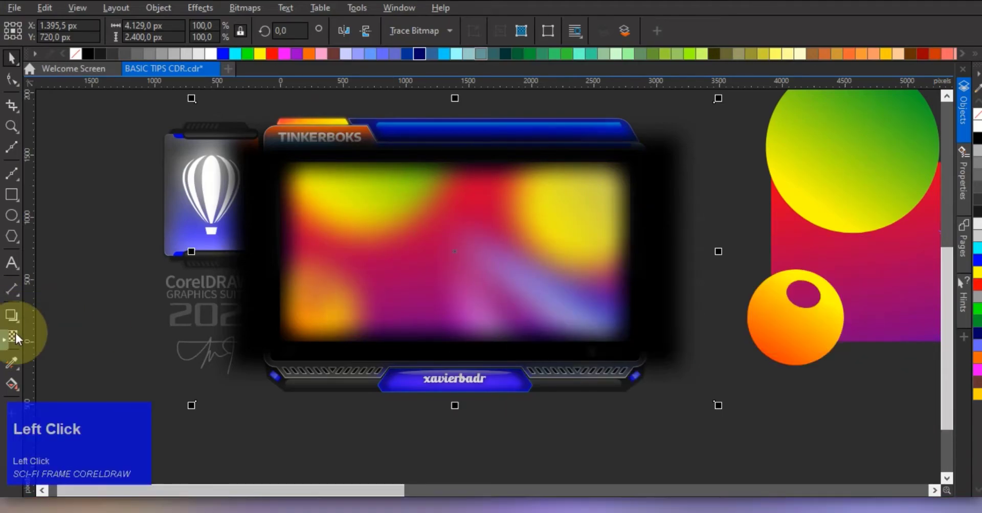
# - Give the blurred black frame a uniform transparency of 50
pyautogui.click(13, 337)
pyautogui.click(38, 35)
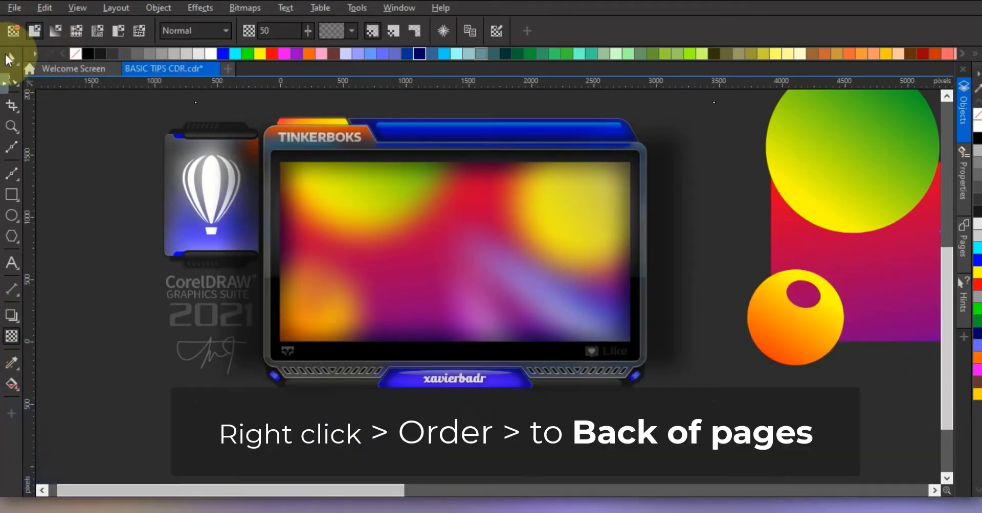
pyautogui.click(13, 59)
# - Send the blurred black frame to the back of the page and PowerClip it inside the gradient background rectangle
pyautogui.rightClick(444, 226)
pyautogui.moveTo(512, 238)
pyautogui.click(621, 259)
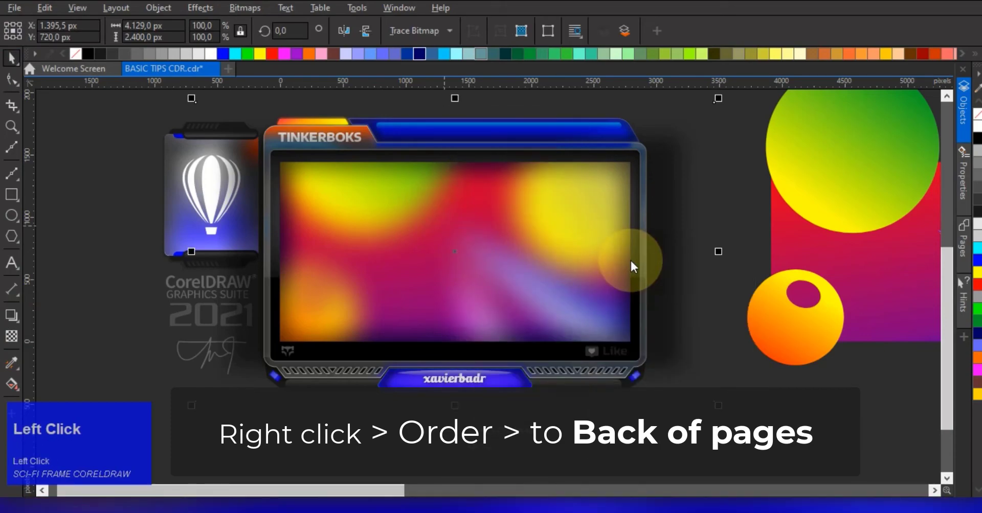
pyautogui.rightClick(666, 210)
pyautogui.click(729, 297)
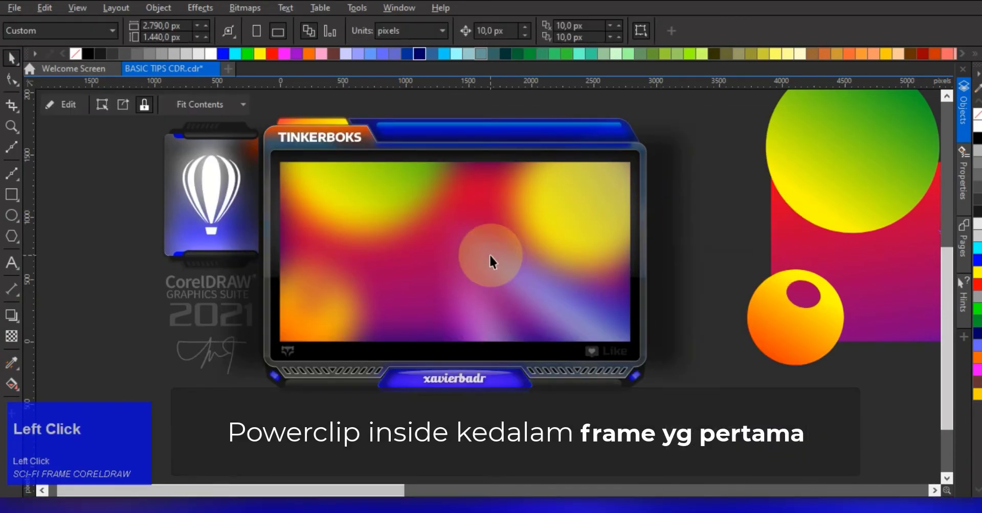
pyautogui.click(489, 254)
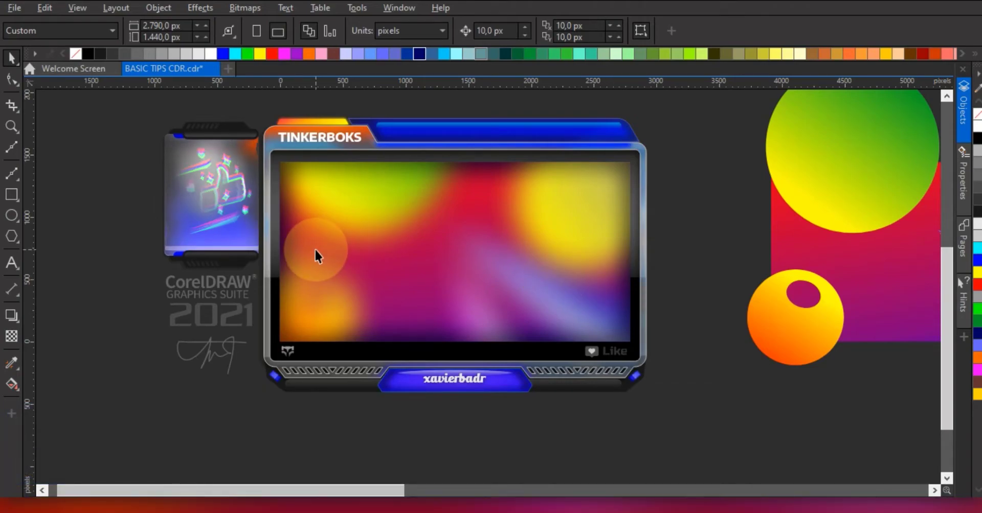
# - Draw a 2,790 × 1,440 px rectangle covering the blurred background, fill it grey and remove its outline
pyautogui.scroll(2, 332, 225)
pyautogui.scroll(1, 338, 235)
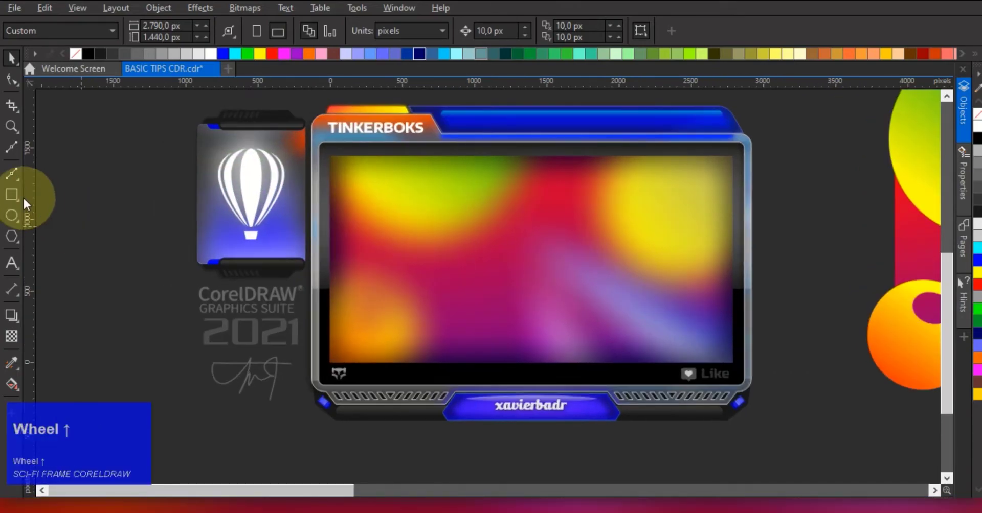
pyautogui.click(12, 194)
pyautogui.moveTo(325, 151); pyautogui.dragTo(743, 366)
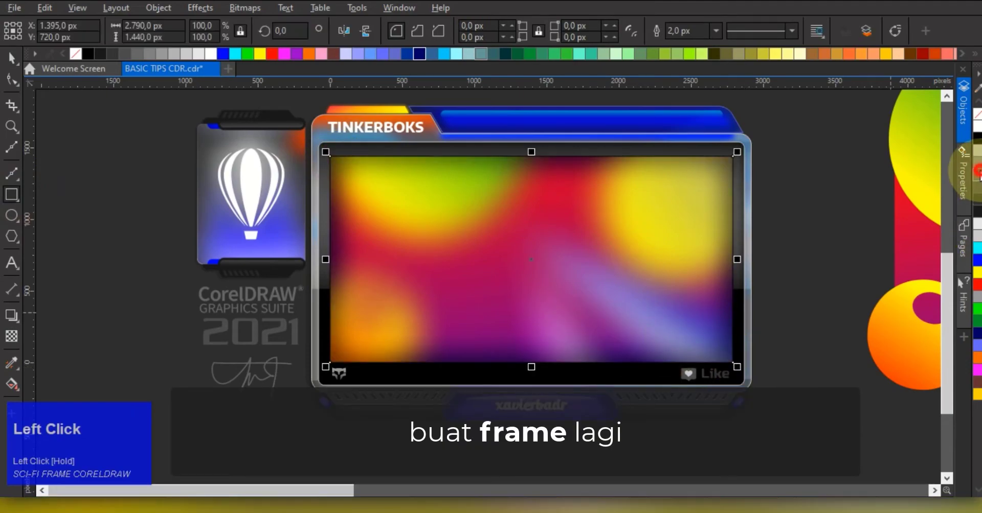
pyautogui.click(977, 174)
pyautogui.rightClick(977, 114)
# - Give the grey overlay rectangle a uniform transparency of 50 with the Multiply merge mode
pyautogui.click(11, 337)
pyautogui.click(35, 33)
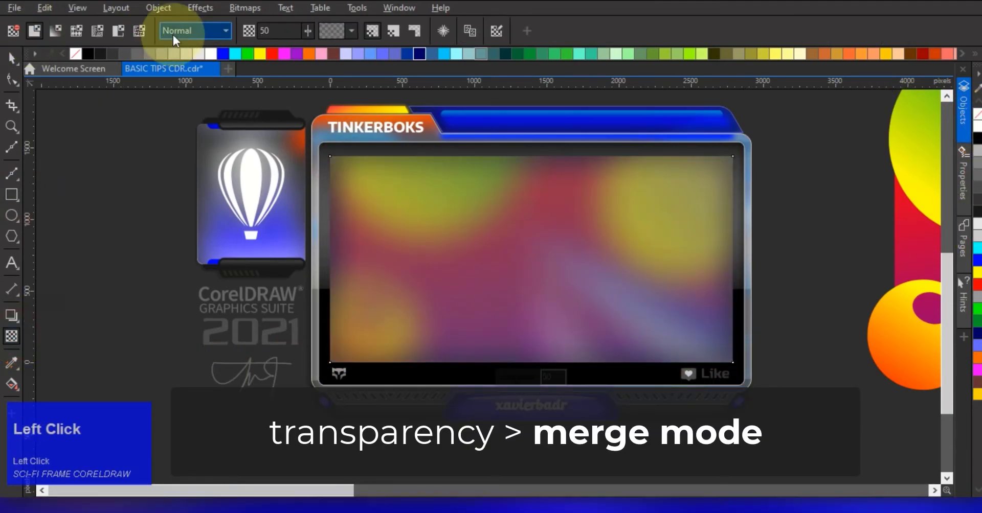
pyautogui.click(173, 34)
pyautogui.click(180, 118)
pyautogui.click(195, 31)
pyautogui.click(189, 109)
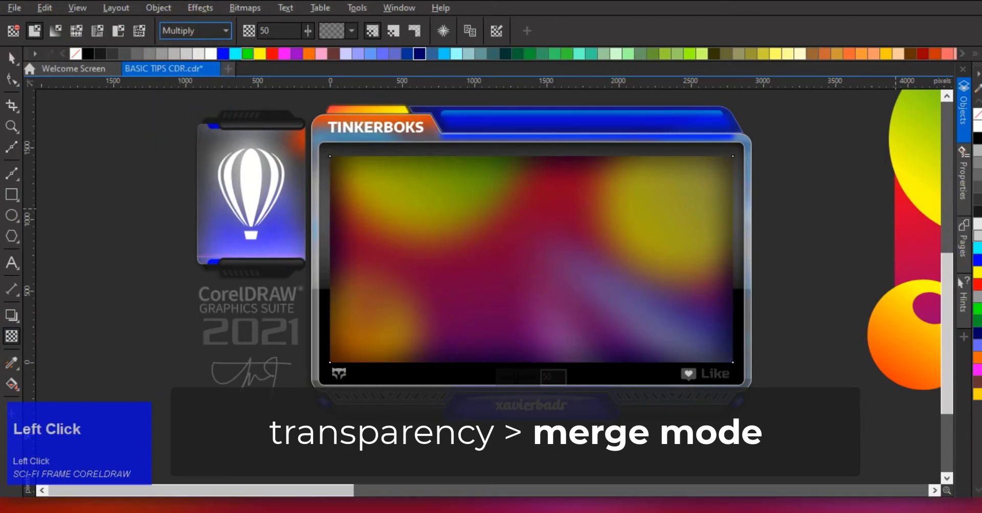
# - Compare blue and cyan fills on the overlay rectangle, settle on blue and leave it without an outline
pyautogui.click(976, 258)
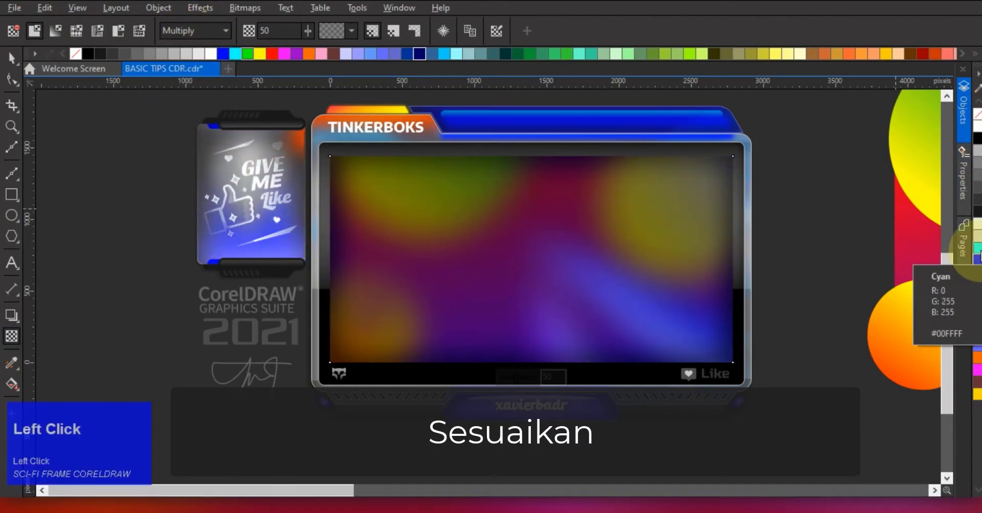
pyautogui.click(978, 250)
pyautogui.click(978, 259)
pyautogui.click(979, 250)
pyautogui.click(979, 260)
pyautogui.rightClick(979, 116)
pyautogui.click(13, 60)
pyautogui.click(680, 201)
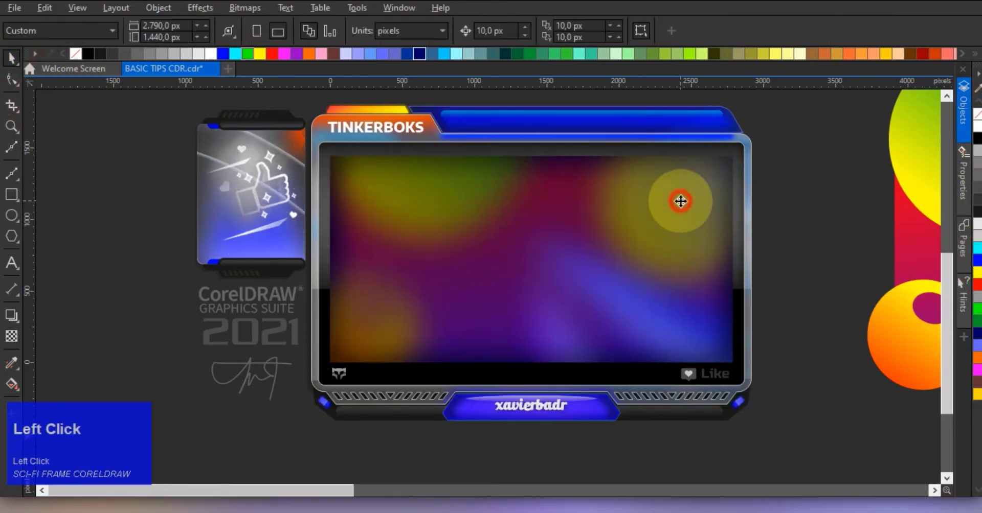
# - Paste an unfilled 2,790 × 1,440 px rectangle over the background and give it a white 4 px outline
pyautogui.hotkey('ctrl', 'v')
pyautogui.rightClick(975, 122)
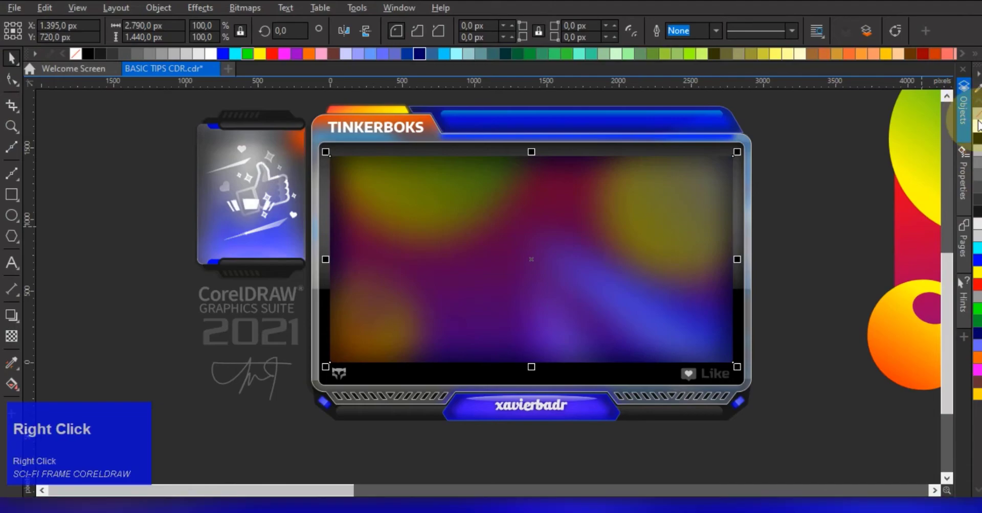
pyautogui.click(716, 32)
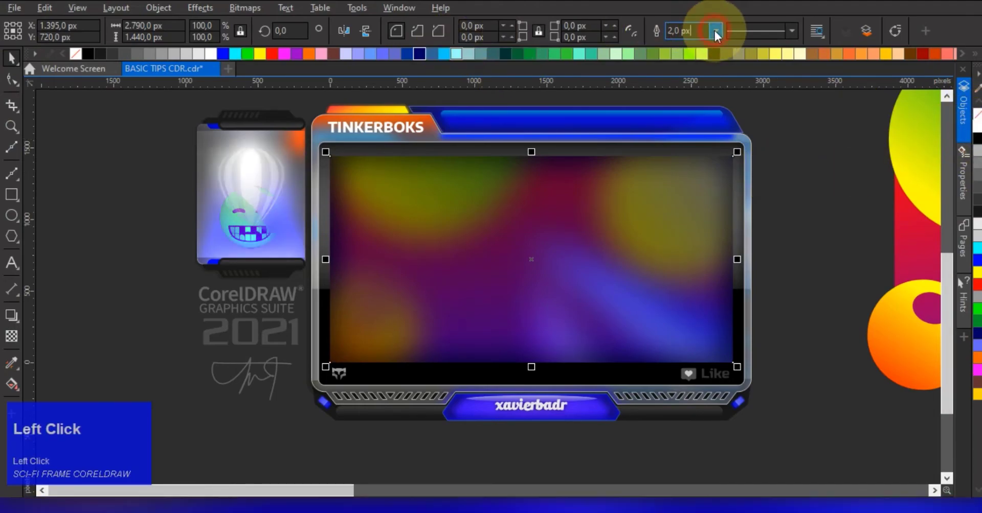
pyautogui.click(689, 97)
# - Change the outlined rectangle's transparency merge mode and recolour its outline black
pyautogui.click(11, 336)
pyautogui.click(225, 30)
pyautogui.click(185, 54)
pyautogui.click(12, 59)
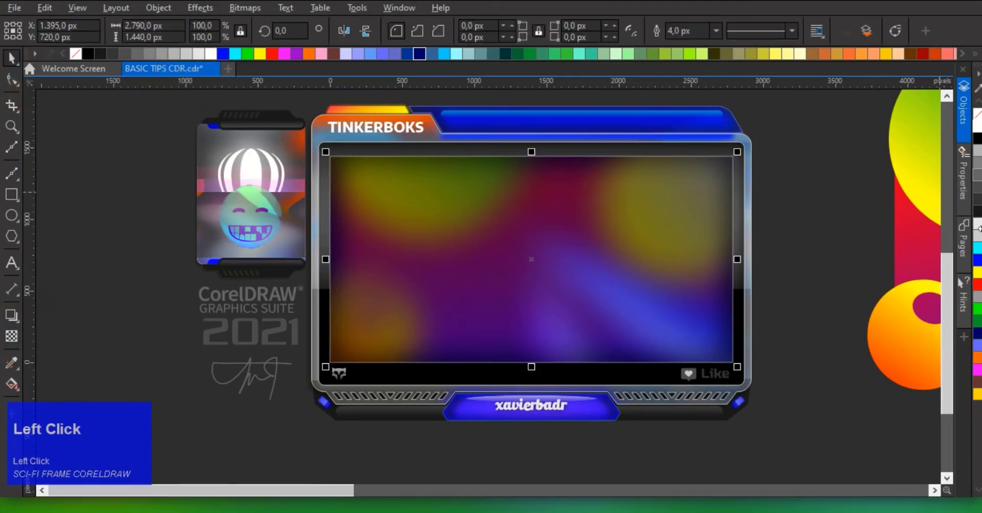
pyautogui.rightClick(977, 138)
pyautogui.rightClick(976, 139)
pyautogui.click(793, 160)
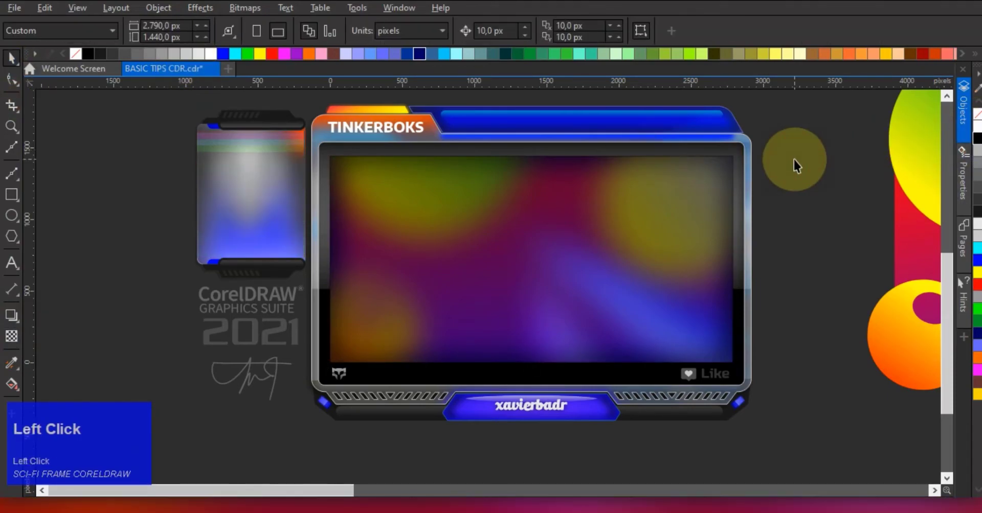
# - Add the text "TEXT HERE" in the middle of the blurred background and select all of it
pyautogui.middleClick(794, 160)
pyautogui.scroll(-1, 677, 185)
pyautogui.middleClick(677, 186)
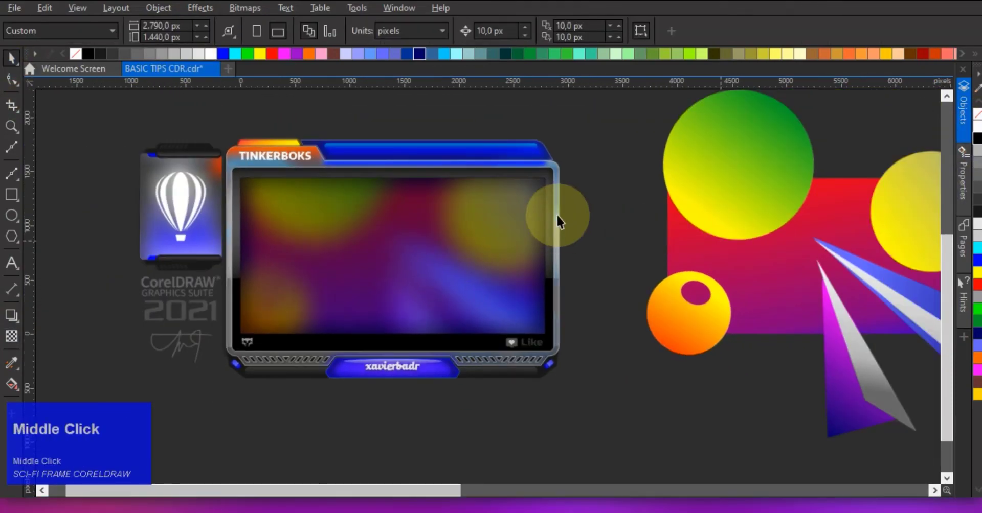
pyautogui.scroll(-1, 642, 259)
pyautogui.middleClick(642, 259)
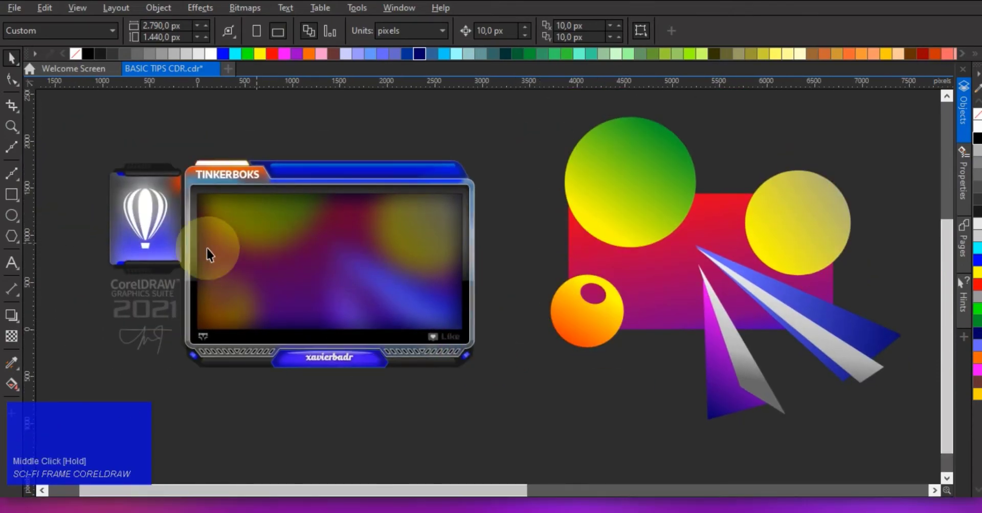
pyautogui.middleClick(256, 243)
pyautogui.scroll(1, 129, 311)
pyautogui.click(11, 263)
pyautogui.click(337, 253)
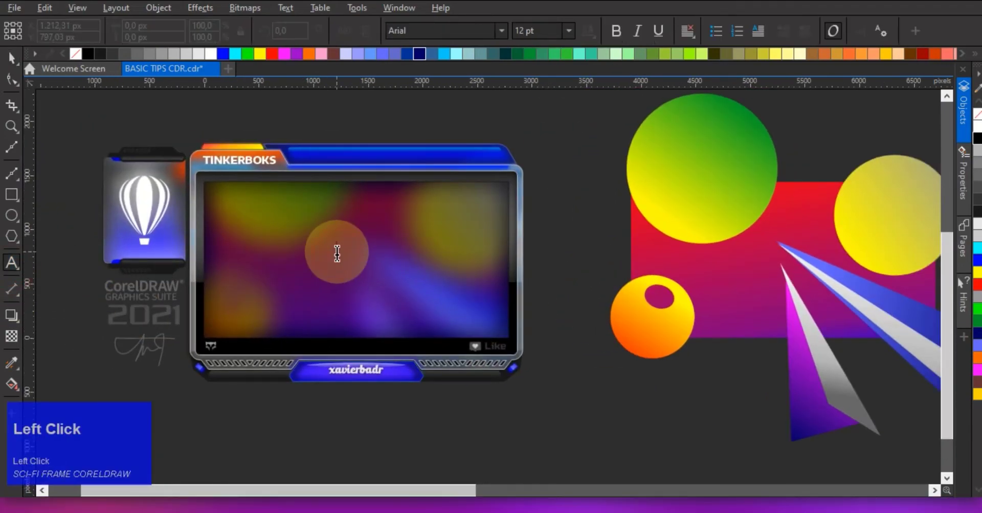
pyautogui.write('TEXT H')
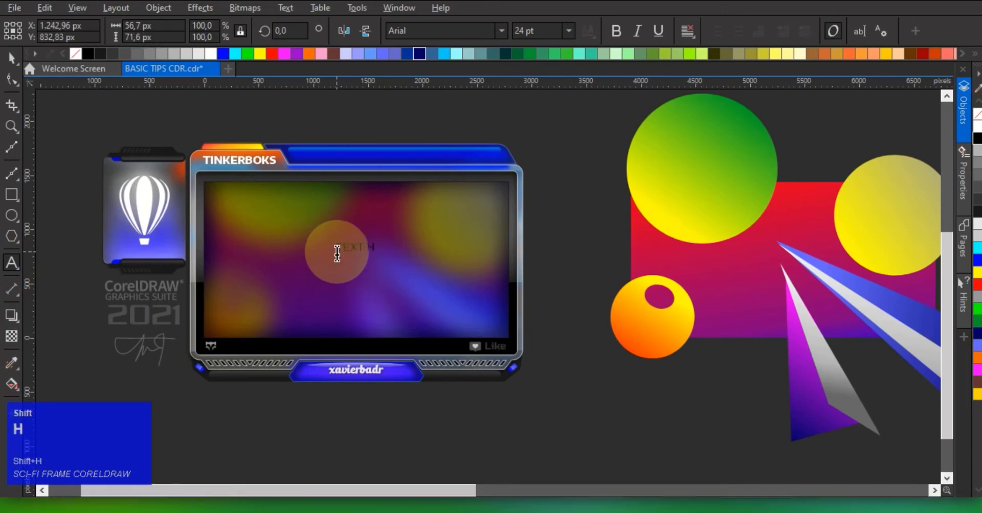
pyautogui.write('ERE')
pyautogui.hotkey('ctrl', 'a')
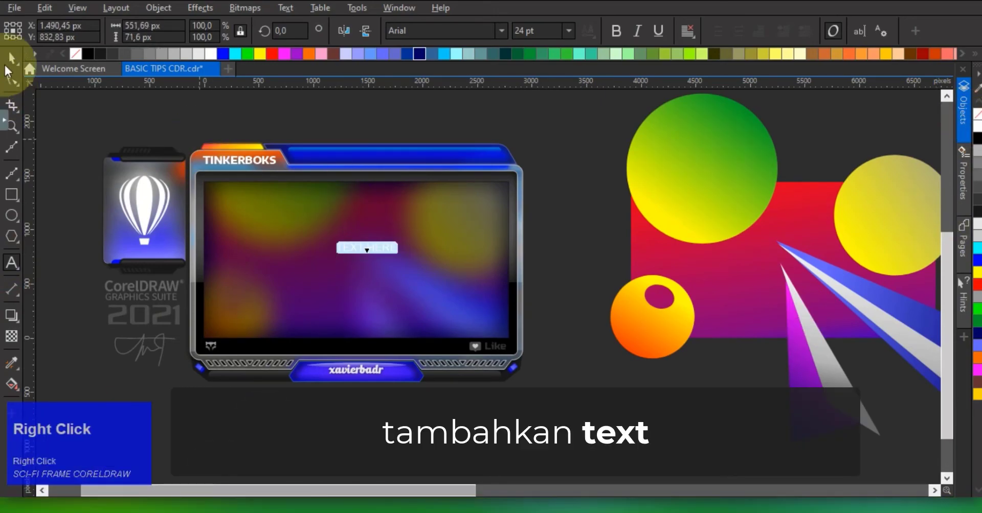
# - Enlarge the "TEXT HERE" text to about 44 pt and place it centred slightly above the middle of the background
pyautogui.moveTo(402, 239); pyautogui.dragTo(445, 228)
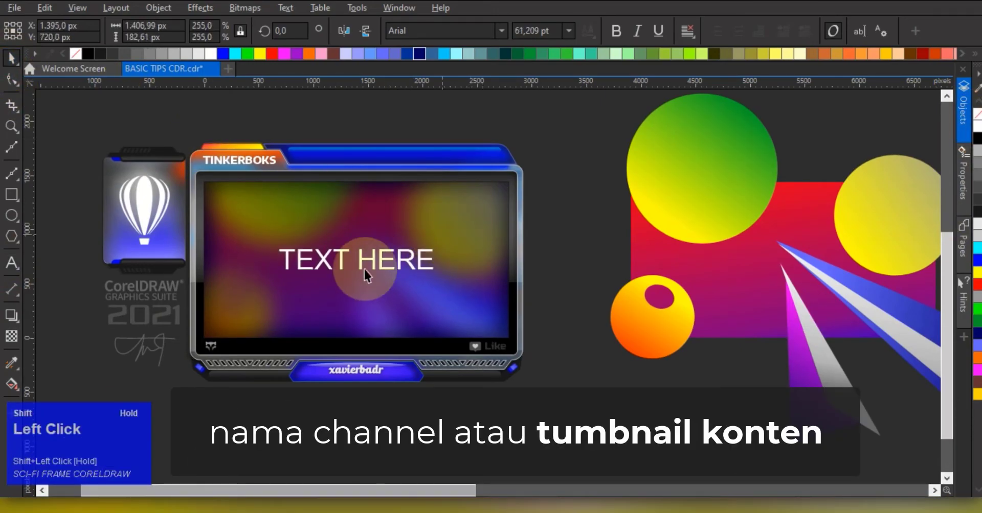
pyautogui.moveTo(358, 260); pyautogui.dragTo(360, 245)
pyautogui.scroll(1, 282, 237)
pyautogui.moveTo(489, 230); pyautogui.dragTo(488, 233)
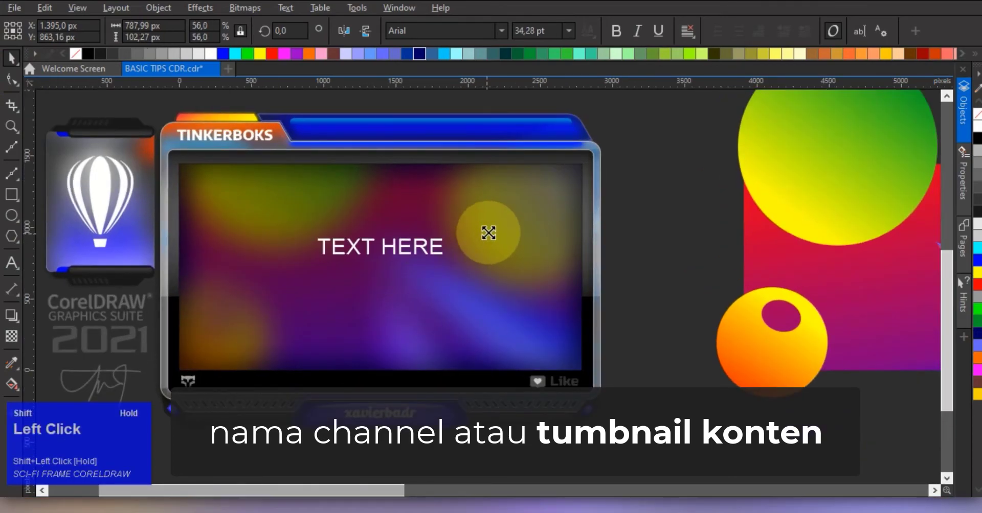
pyautogui.moveTo(381, 275); pyautogui.dragTo(382, 275)
pyautogui.rightClick(382, 275)
pyautogui.click(359, 272)
pyautogui.doubleClick(347, 272)
pyautogui.hotkey('ctrl', 'a')
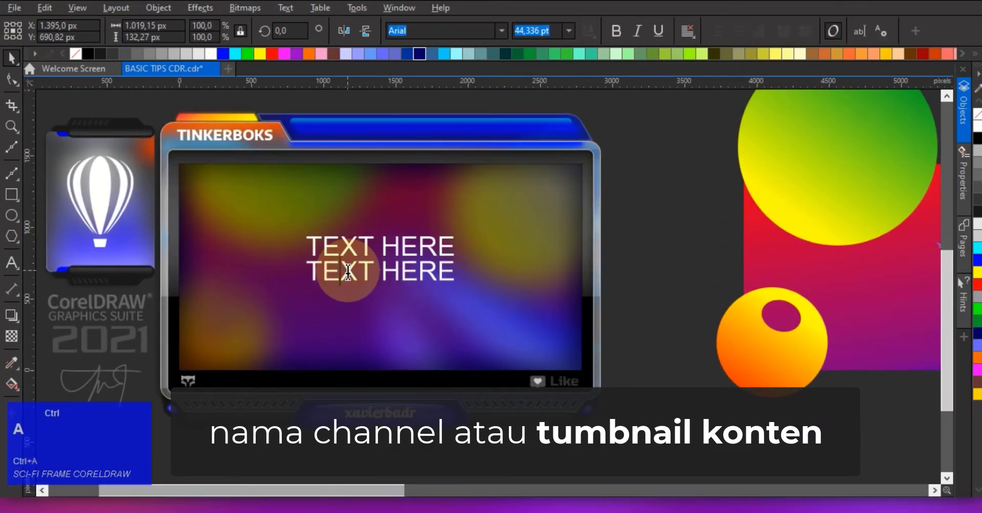
pyautogui.write('D')
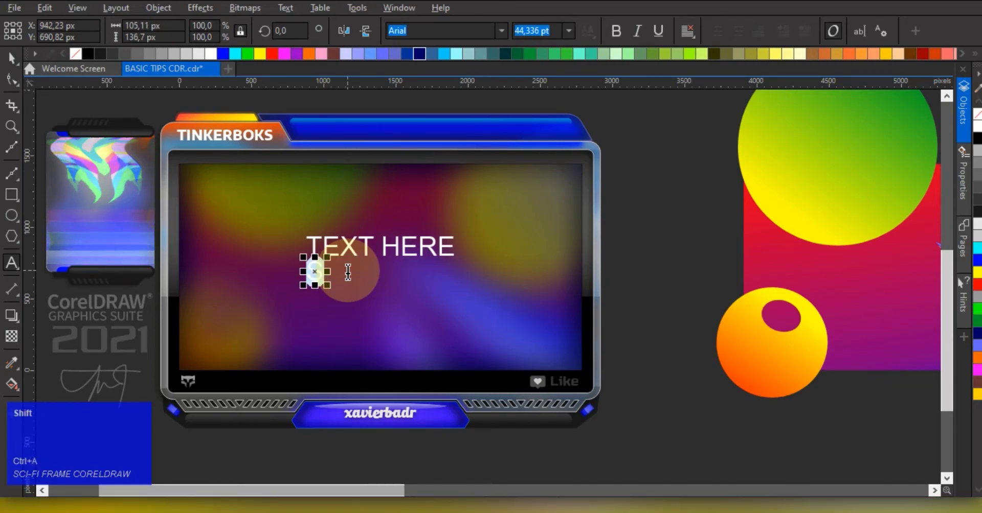
pyautogui.press('BackSpace')
pyautogui.click(11, 58)
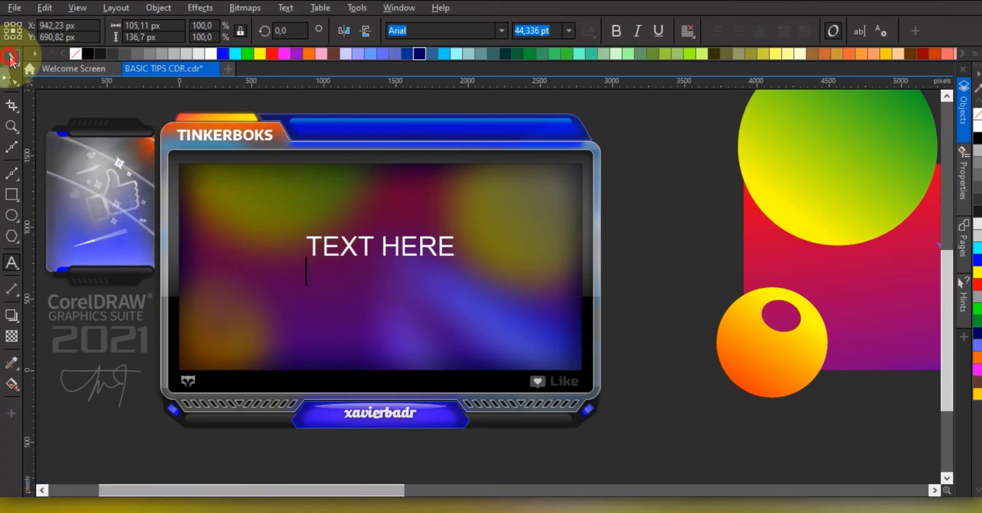
# - Duplicate the "TEXT HERE" line directly below itself and change the copy's wording to "LOREM IPSUM DOLOR"
pyautogui.click(428, 256)
pyautogui.moveTo(383, 262); pyautogui.dragTo(373, 272)
pyautogui.rightClick(373, 272)
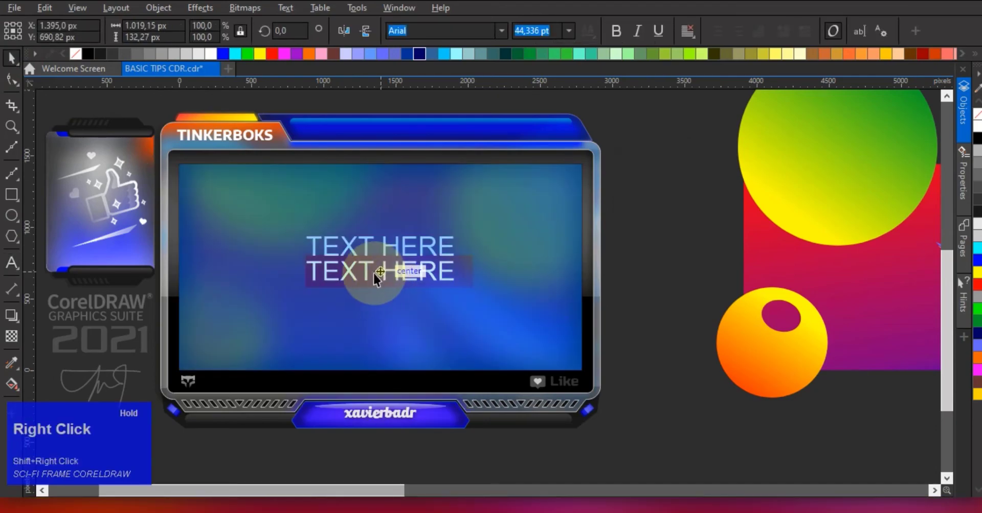
pyautogui.doubleClick(368, 271)
pyautogui.hotkey('ctrl', 'a')
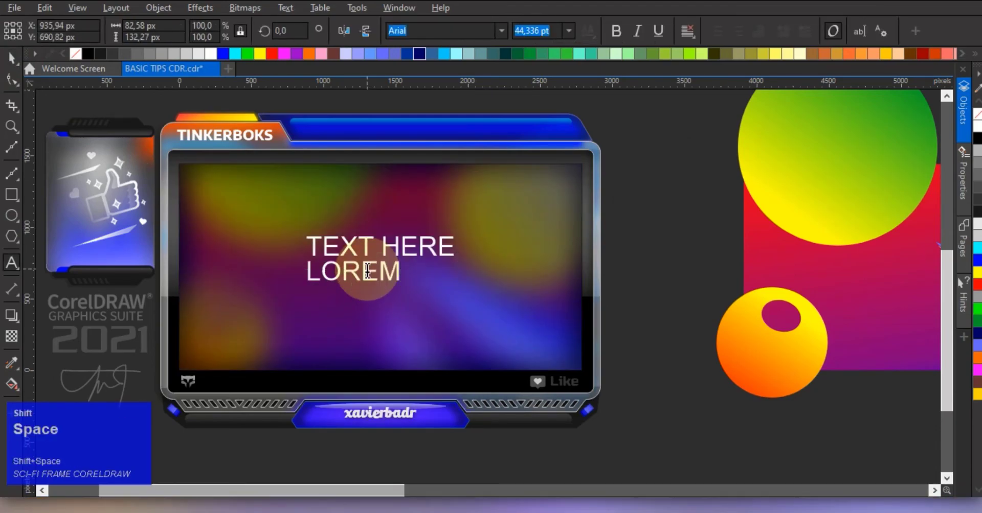
pyautogui.hotkey('ctrl', 'a')
# - Set the "LOREM IPSUM DOLOR" line in an Encode Sans SemiExpanded font and scale it down to the width of the title
pyautogui.click(501, 30)
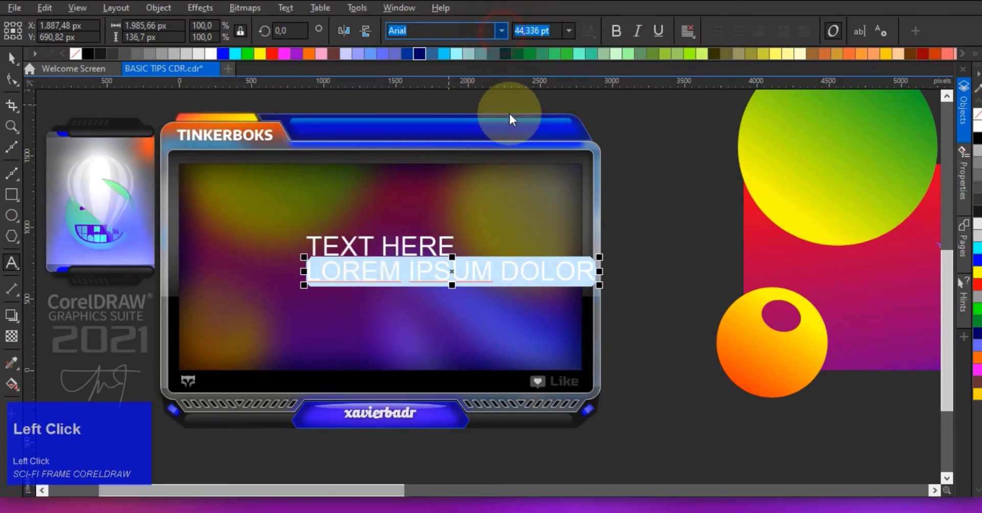
pyautogui.click(487, 129)
pyautogui.moveTo(609, 246); pyautogui.dragTo(464, 254)
# - Centre the two text lines horizontally on each other and move the subtitle up closer to the title
pyautogui.keyDown('shift'); pyautogui.click(392, 245); pyautogui.keyUp('shift')
pyautogui.press('c')
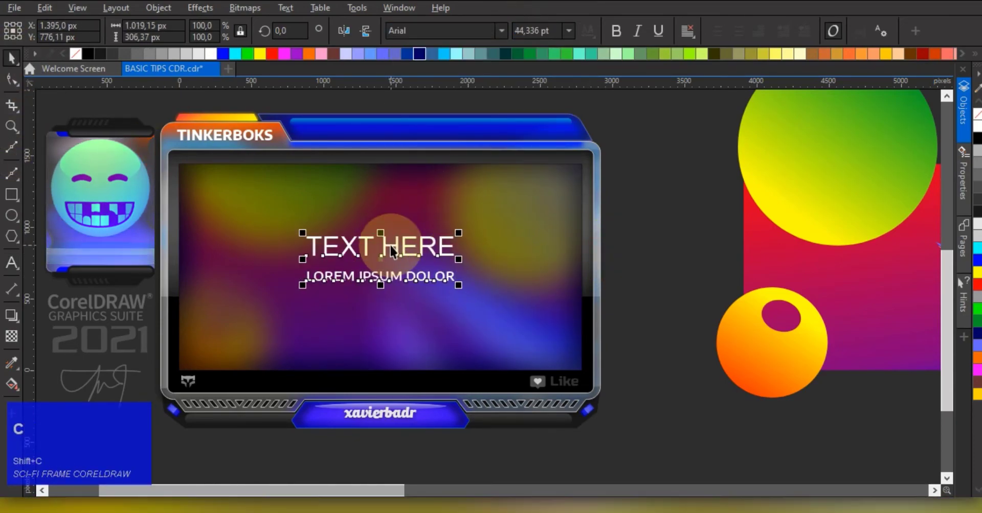
pyautogui.press('e')
pyautogui.click(646, 238)
pyautogui.moveTo(387, 247); pyautogui.dragTo(385, 266)
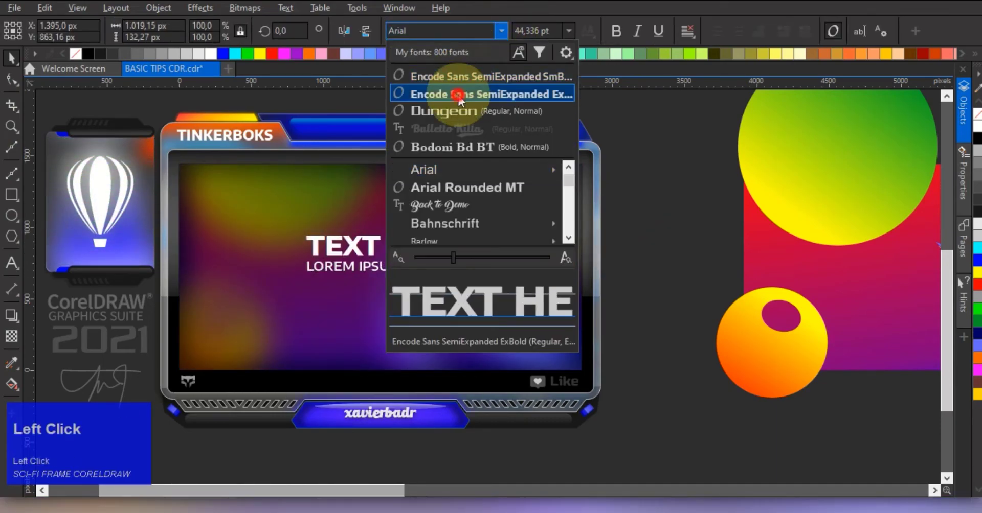
# - Change the "TEXT HERE" title's font to Encode Sans SemiExpanded ExBold
pyautogui.click(458, 95)
pyautogui.click(637, 257)
pyautogui.middleClick(615, 204)
# - Group the title and subtitle, centre the group on the page and align its centre with the background
pyautogui.moveTo(752, 200); pyautogui.dragTo(362, 271)
pyautogui.moveTo(485, 241); pyautogui.dragTo(505, 259)
pyautogui.hotkey('ctrl', 'g')
pyautogui.press('p')
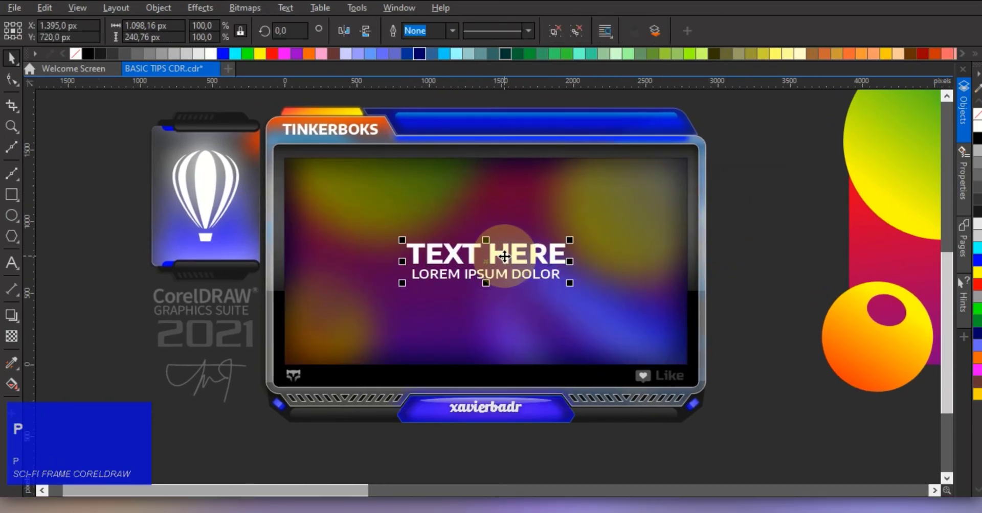
pyautogui.keyDown('shift'); pyautogui.click(546, 195); pyautogui.keyUp('shift')
pyautogui.press('c')
pyautogui.press('e')
pyautogui.click(719, 217)
pyautogui.middleClick(710, 219)
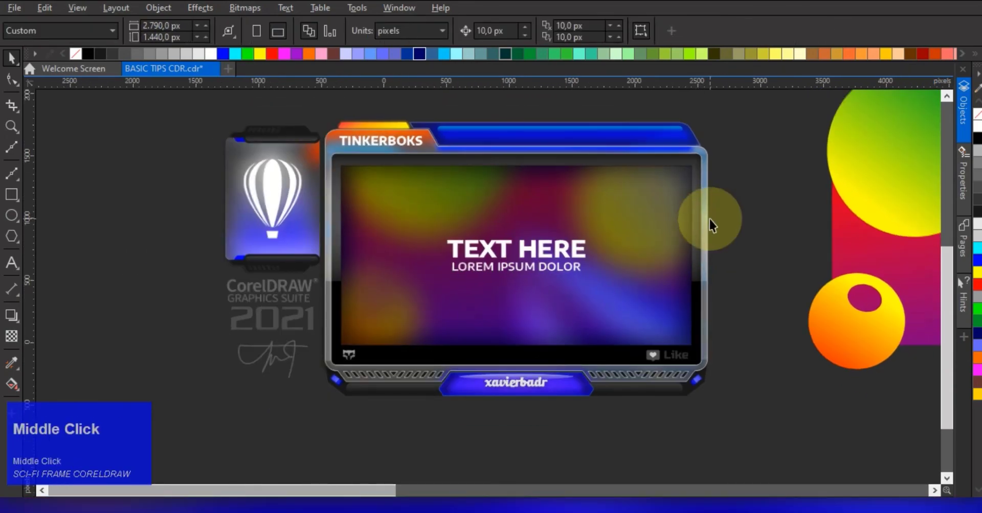
pyautogui.scroll(-1, 692, 225)
pyautogui.middleClick(593, 179)
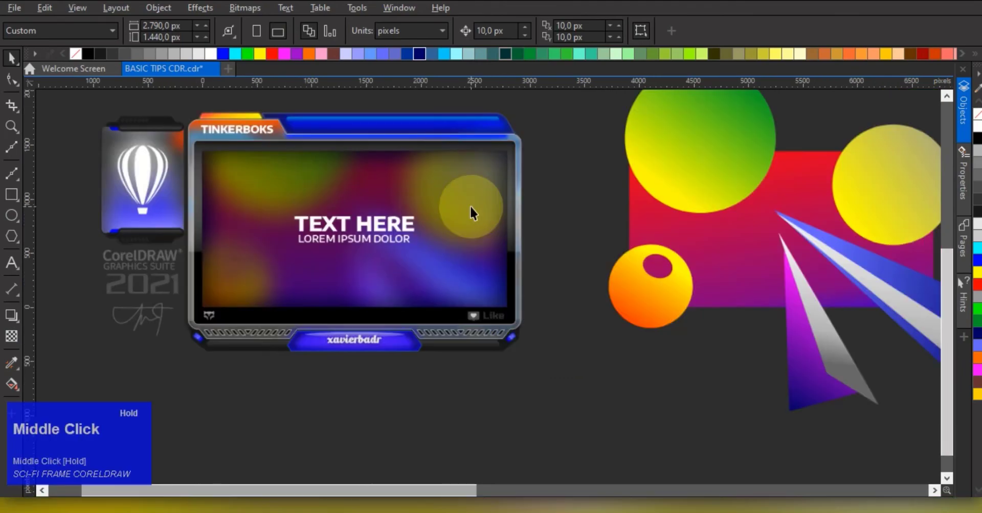
pyautogui.scroll(-1, 508, 206)
pyautogui.middleClick(463, 224)
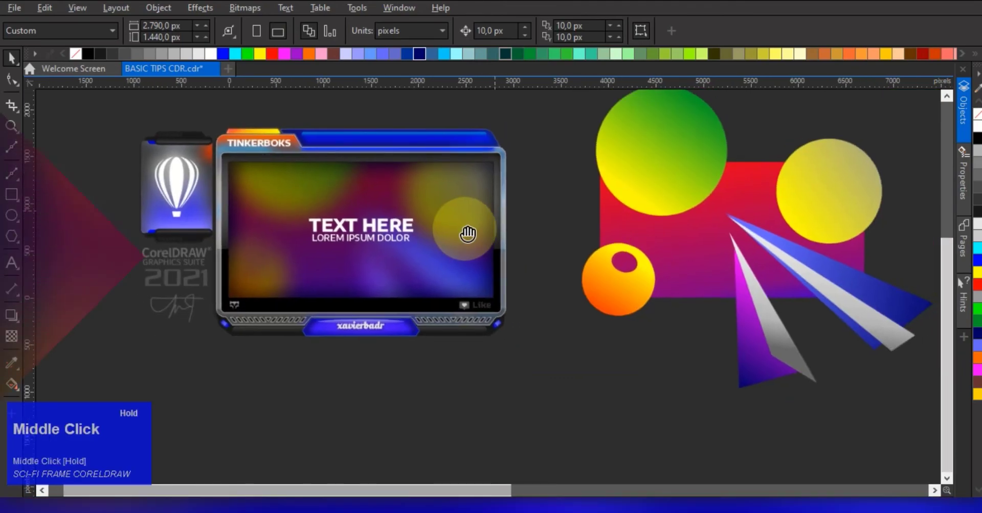